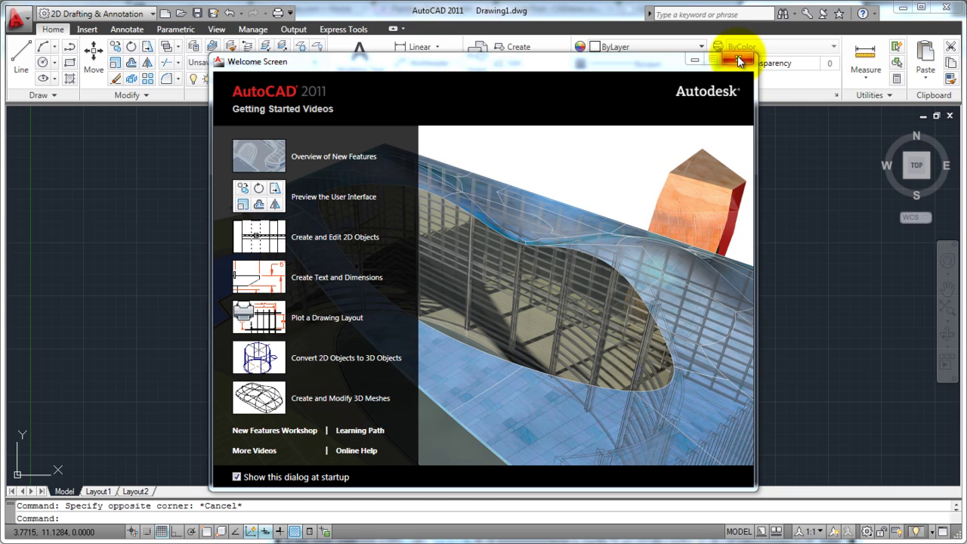
- Close the Welcome Screen to reveal the empty Drawing1.dwg model space
click(739, 61)
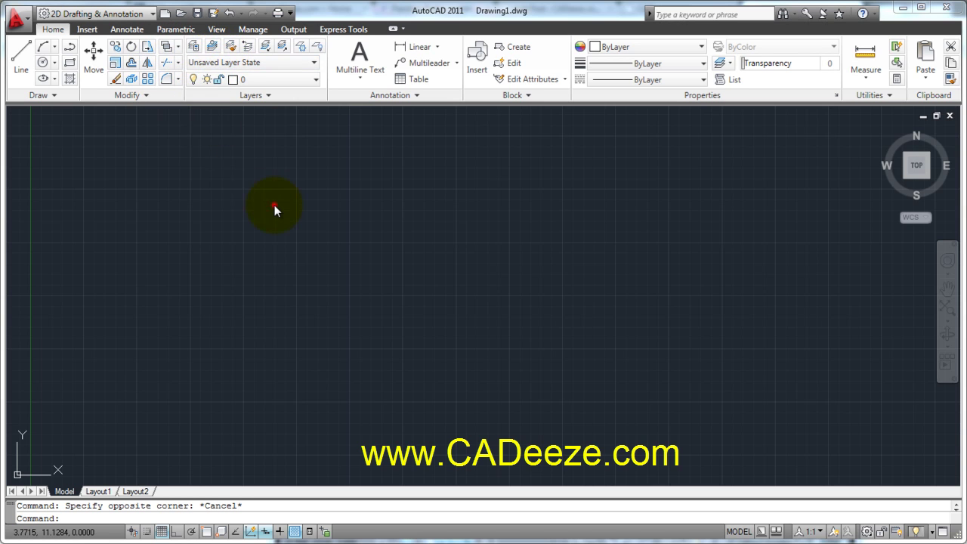
click(226, 219)
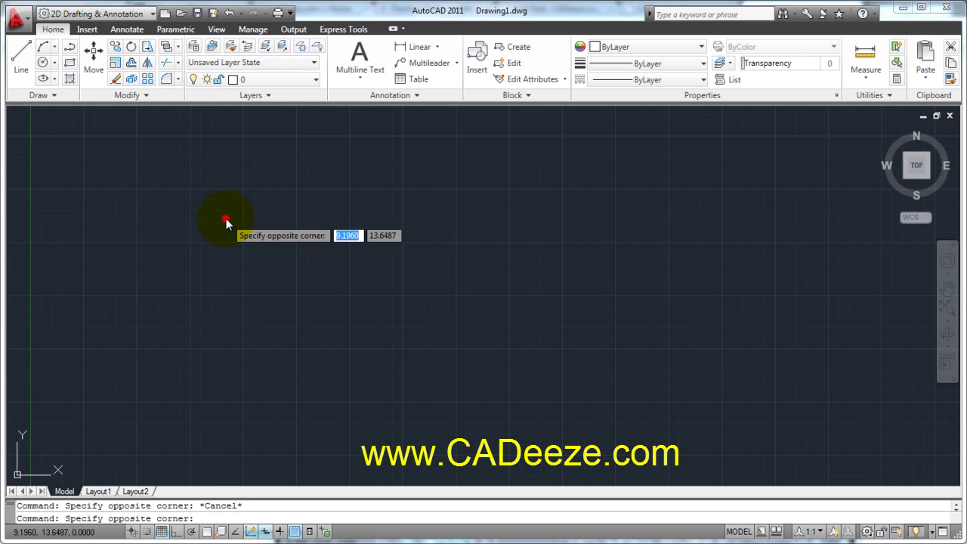
click(307, 304)
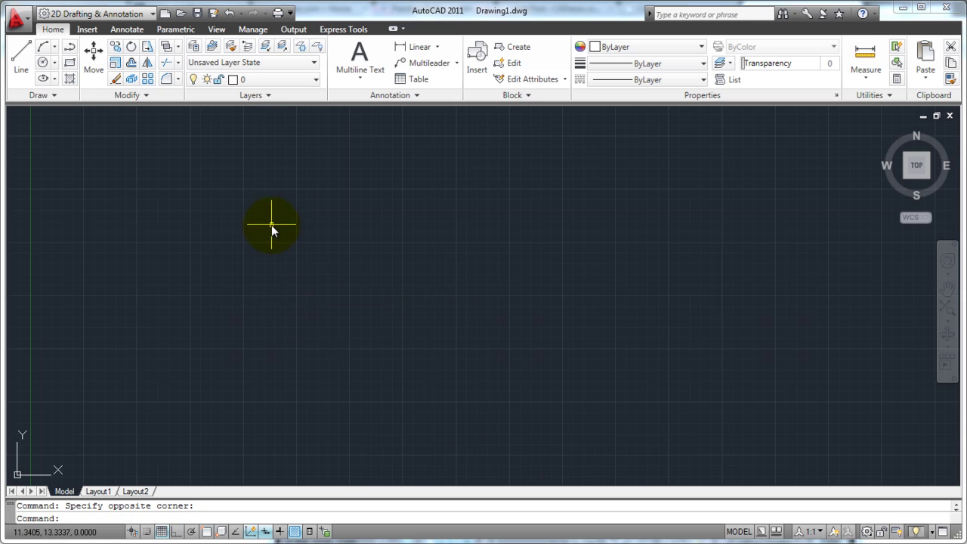
click(269, 222)
click(354, 318)
right_click(450, 192)
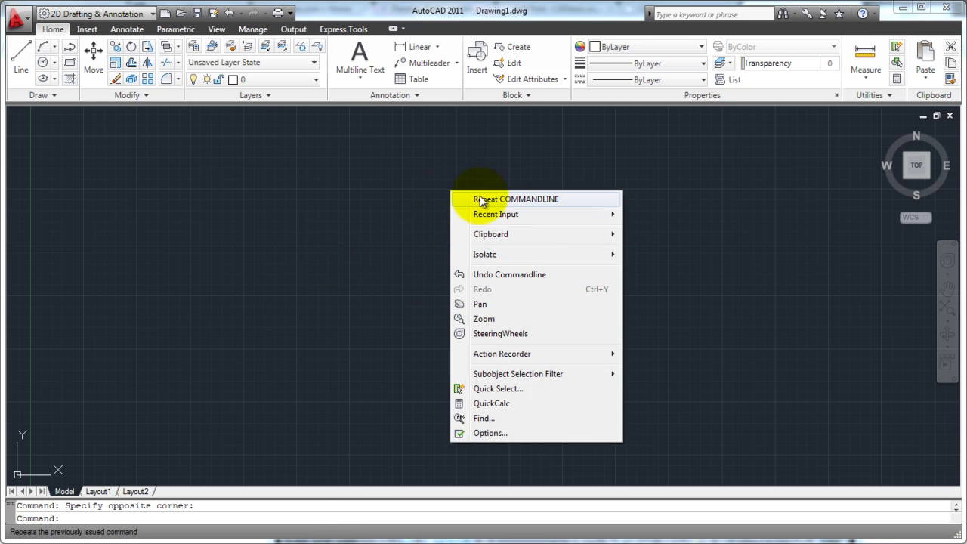
click(415, 194)
right_click(408, 195)
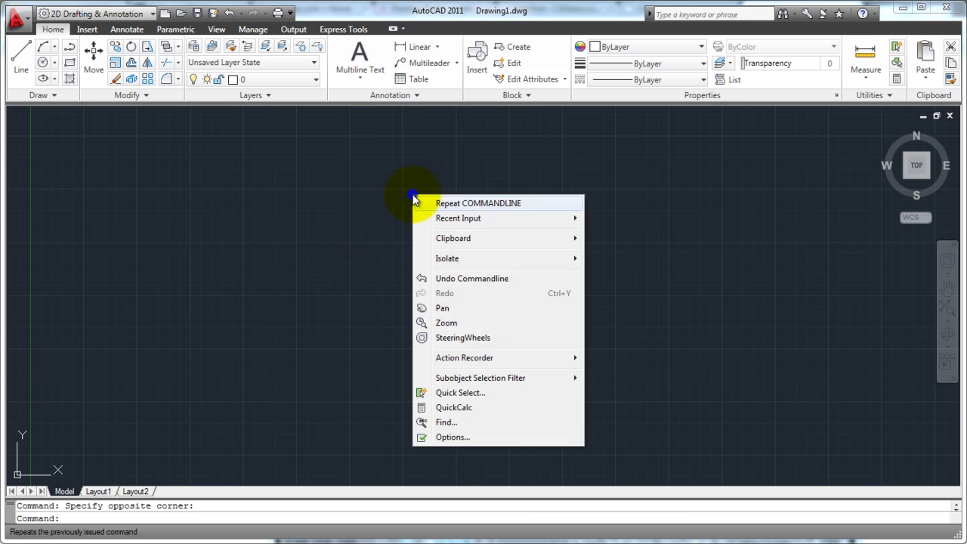
click(402, 198)
click(340, 188)
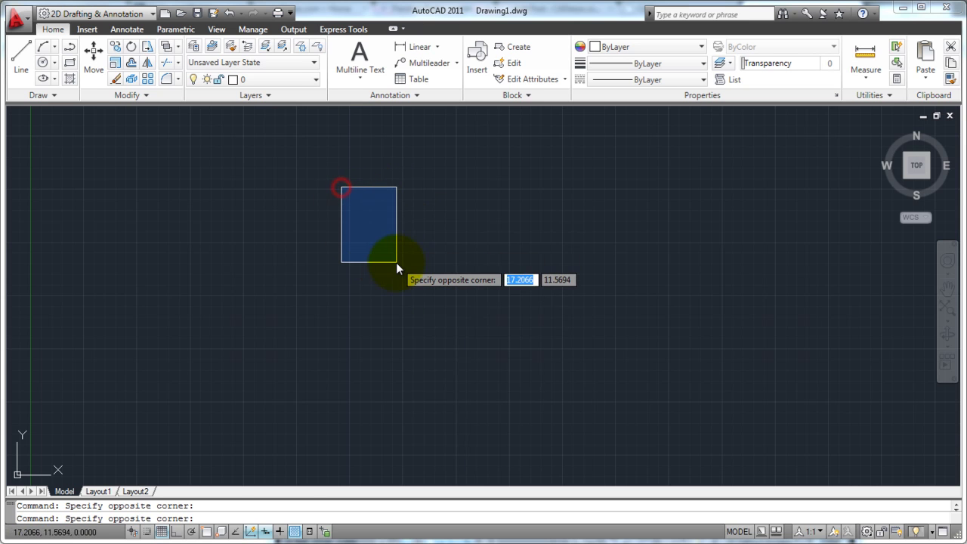
key(Escape)
right_click(399, 206)
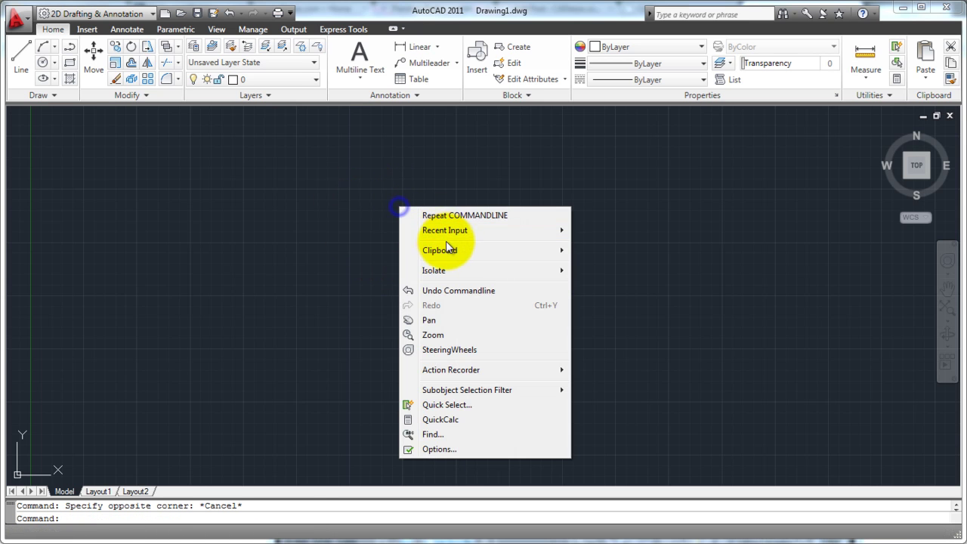
click(408, 217)
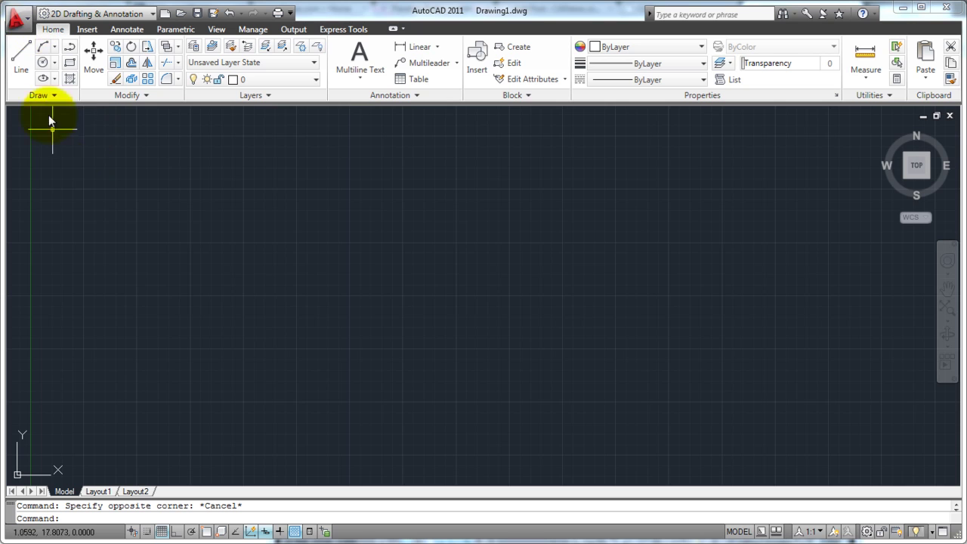
click(16, 20)
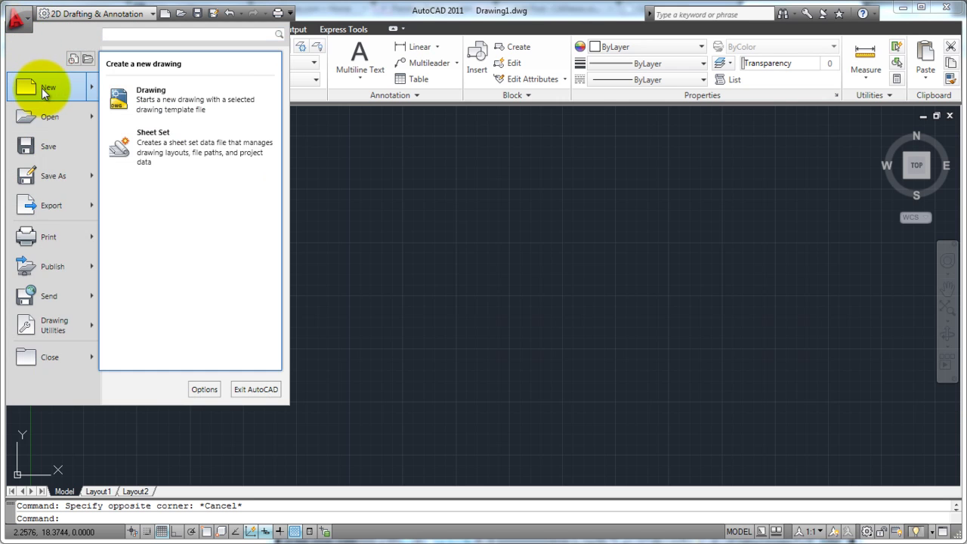
mouse_move(43, 111)
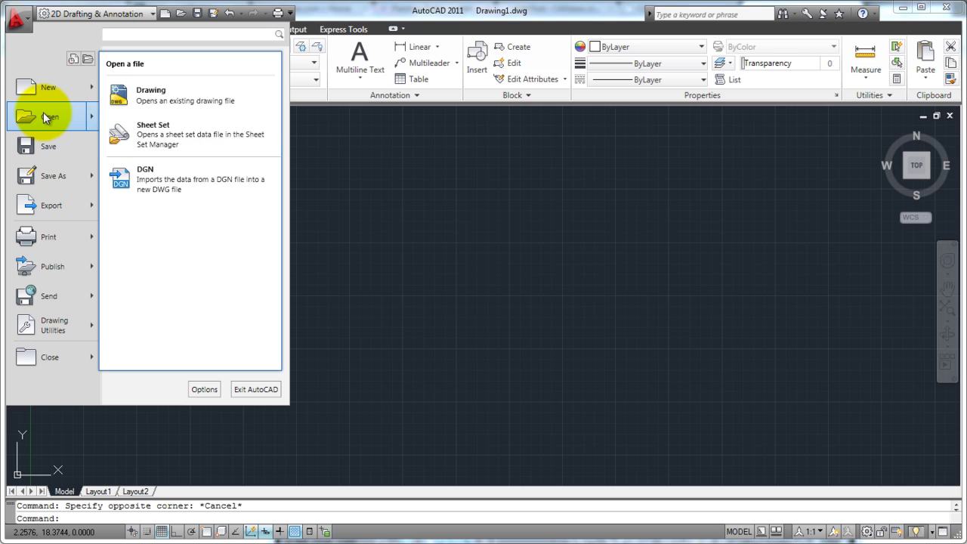
mouse_move(61, 224)
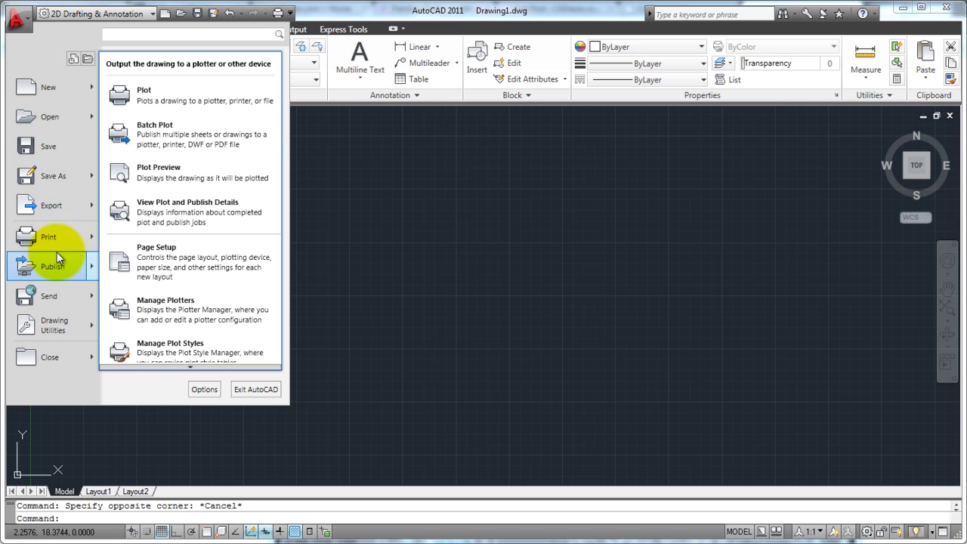
mouse_move(57, 258)
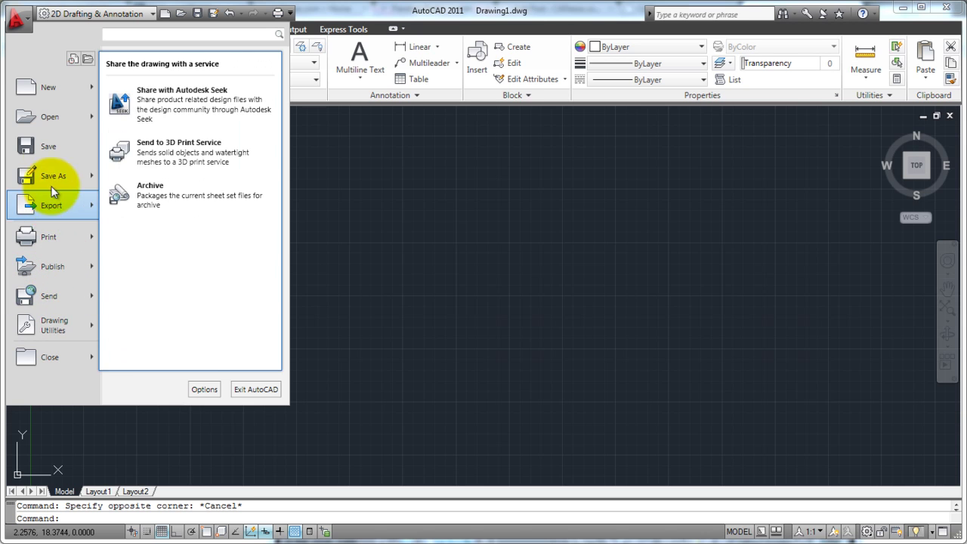
mouse_move(62, 92)
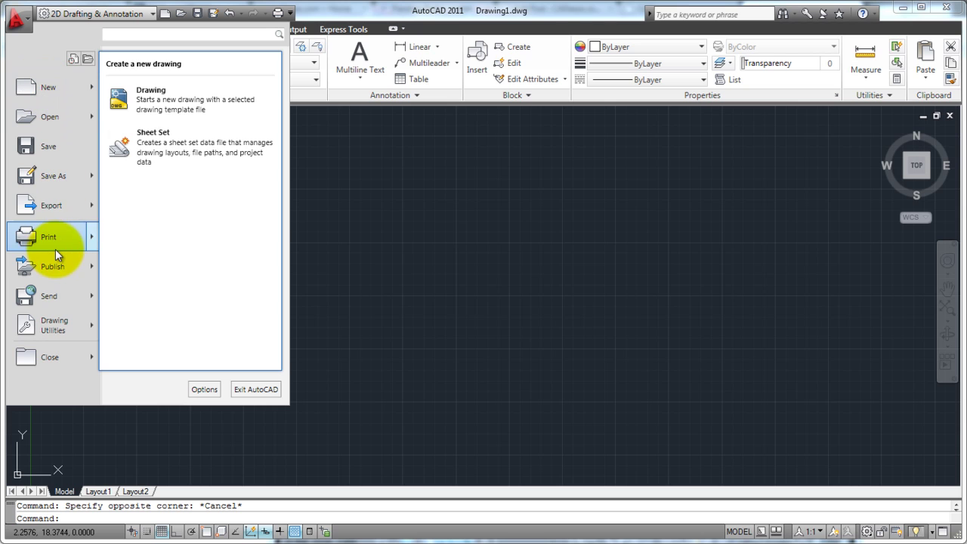
click(425, 179)
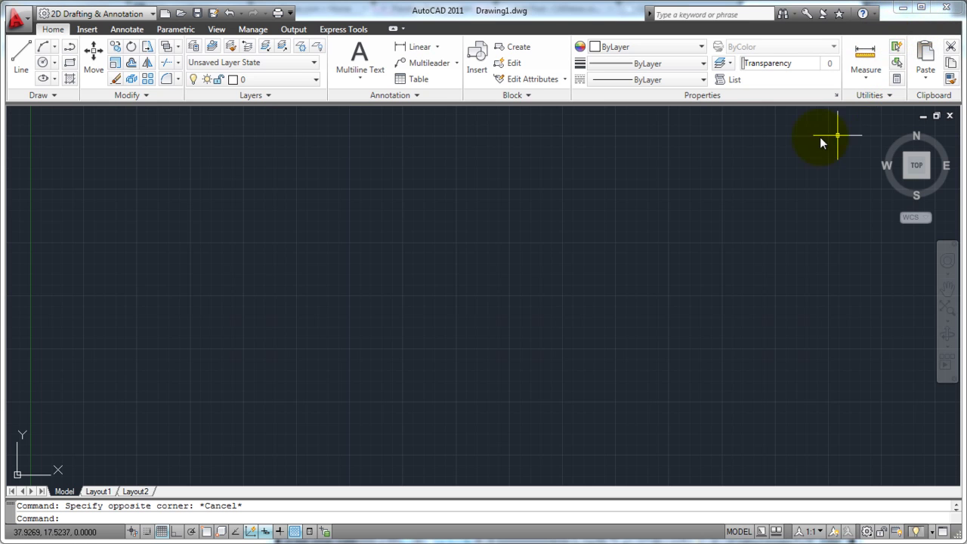
mouse_move(919, 123)
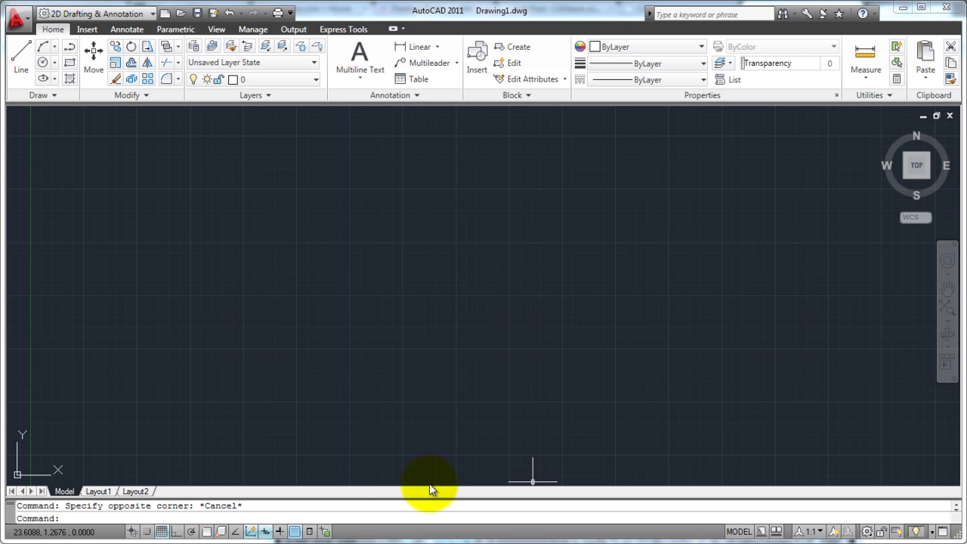
- Drag the command window taller to show three history lines, clearing the highlighted history text
click(74, 514)
drag(65, 505, 248, 507)
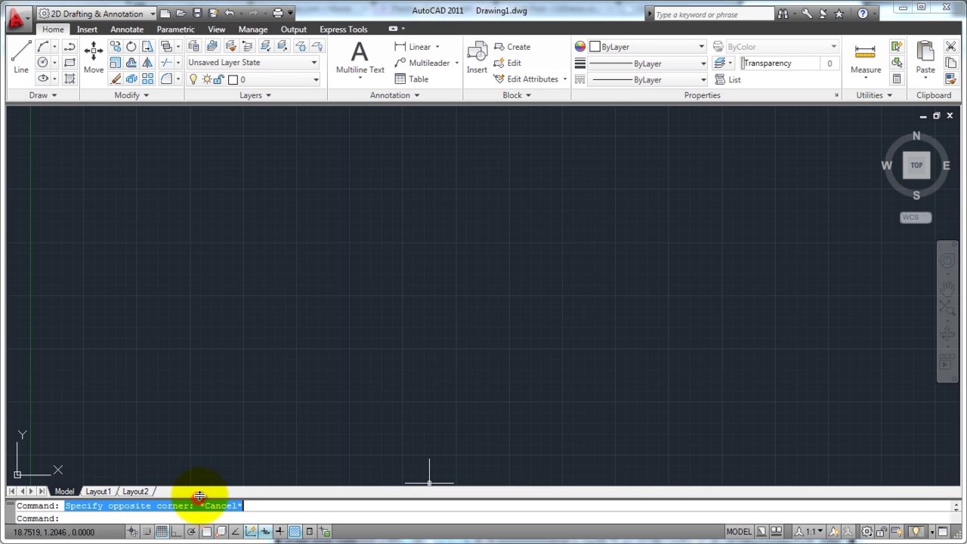
drag(199, 499, 204, 486)
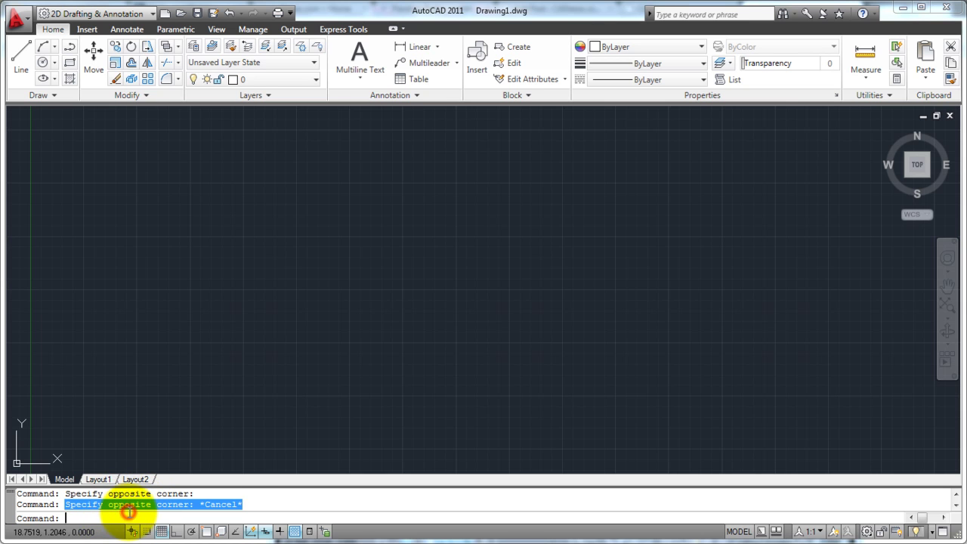
click(195, 495)
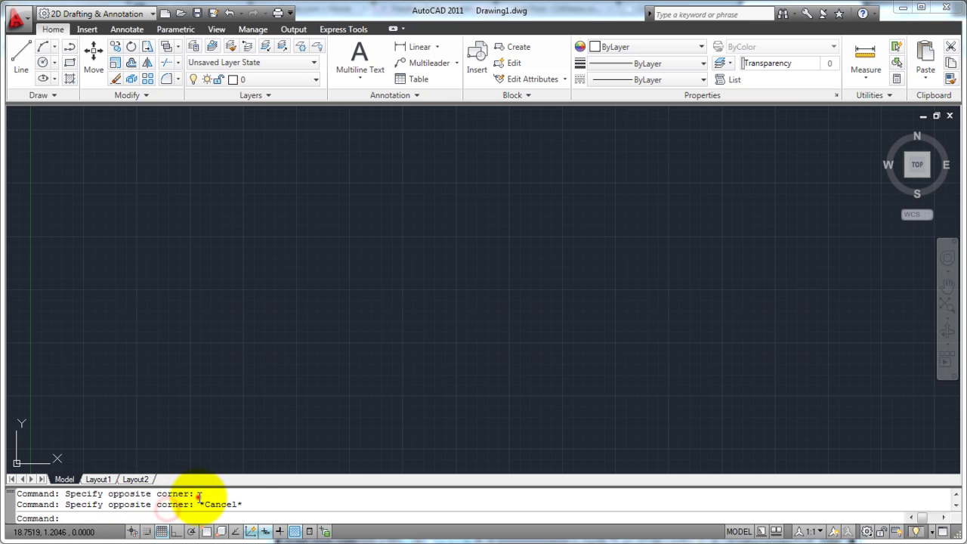
click(245, 505)
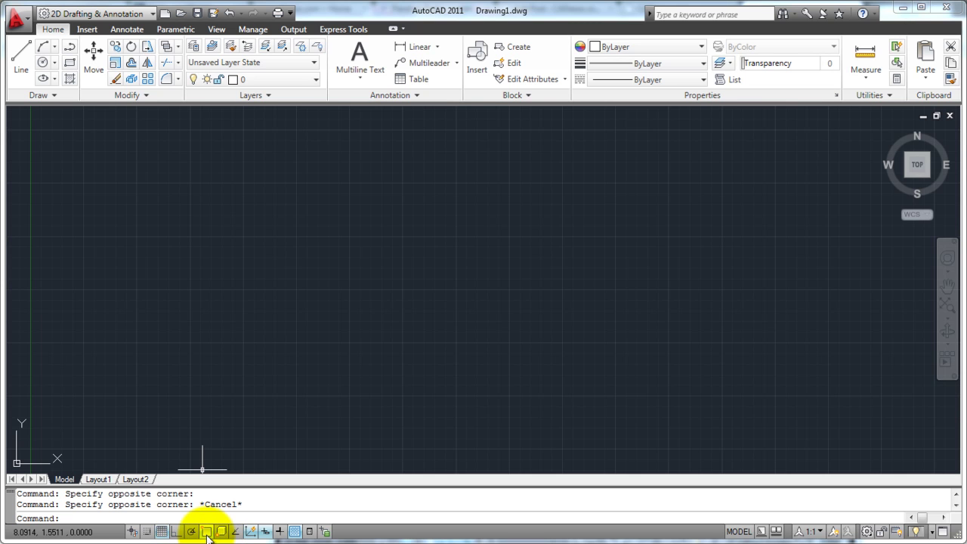
- Switch on Dynamic Input with the DYN toggle on the status bar
click(266, 532)
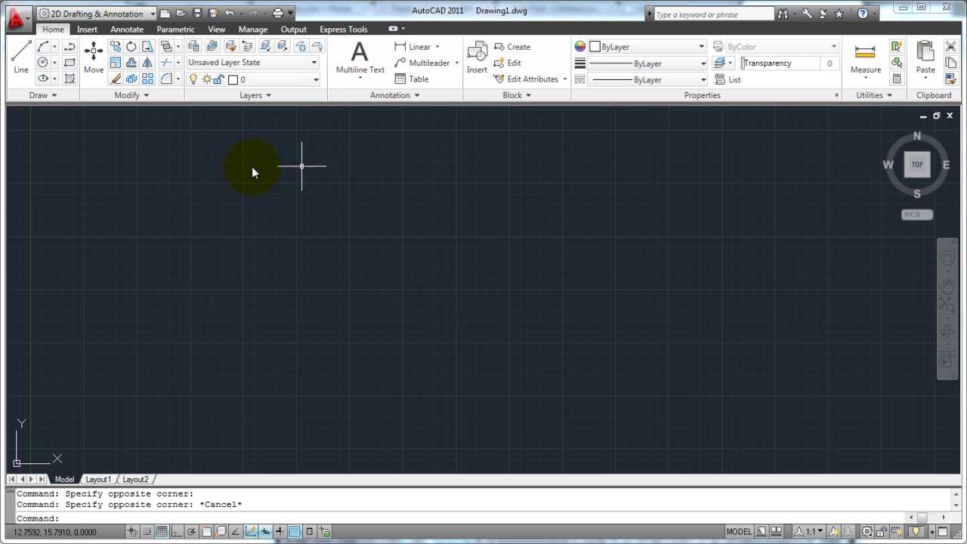
click(54, 96)
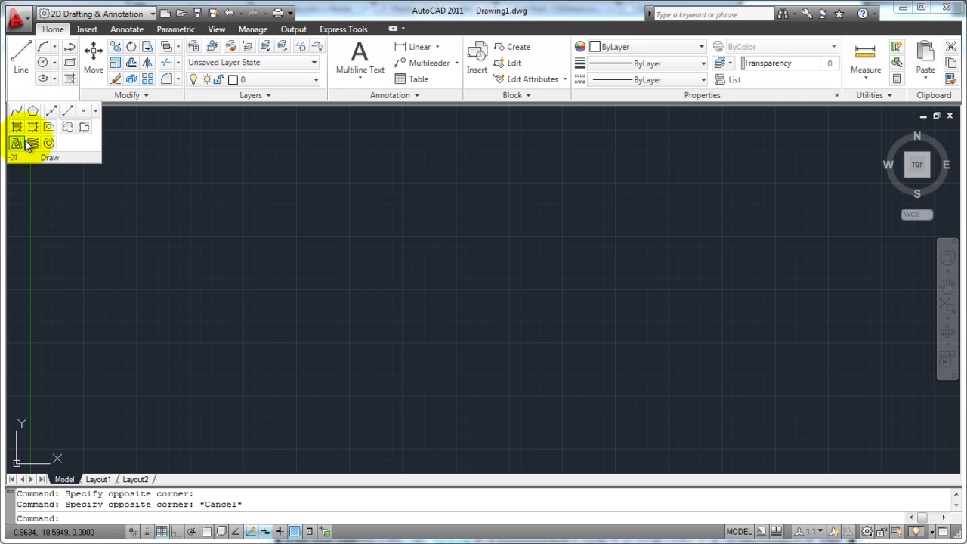
click(152, 98)
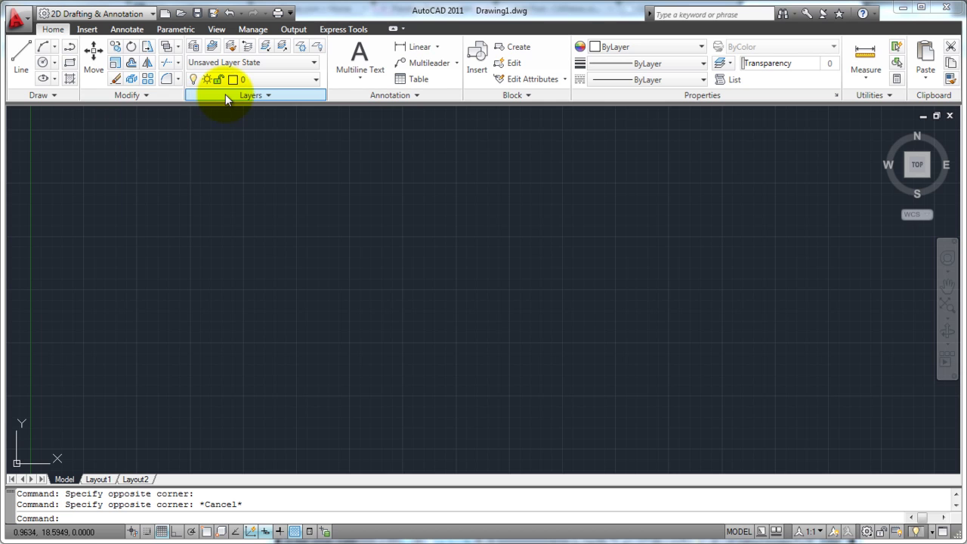
click(225, 94)
click(371, 93)
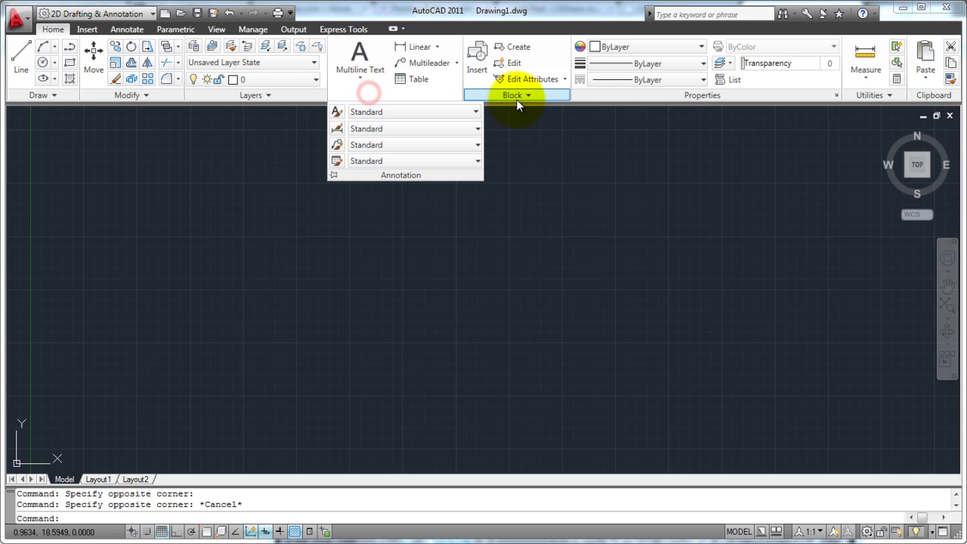
click(85, 32)
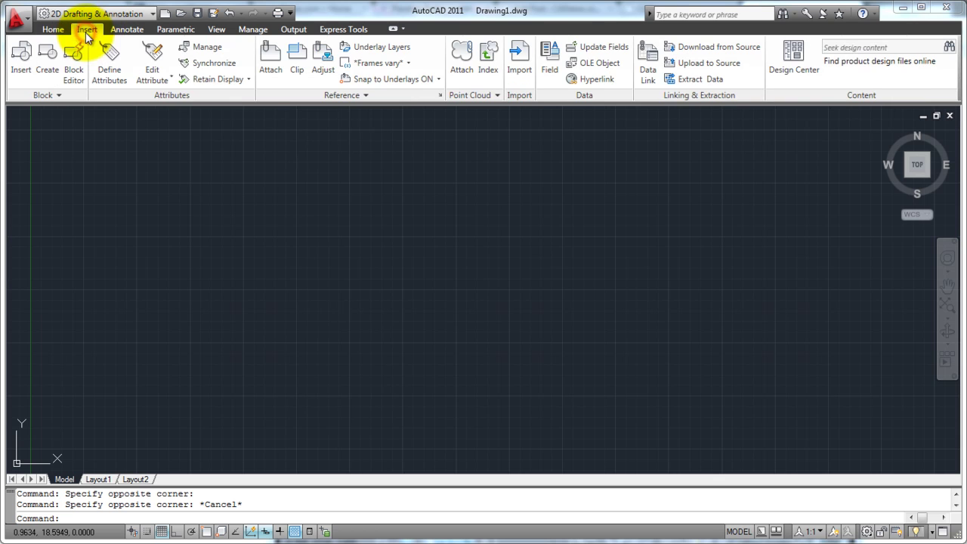
click(174, 30)
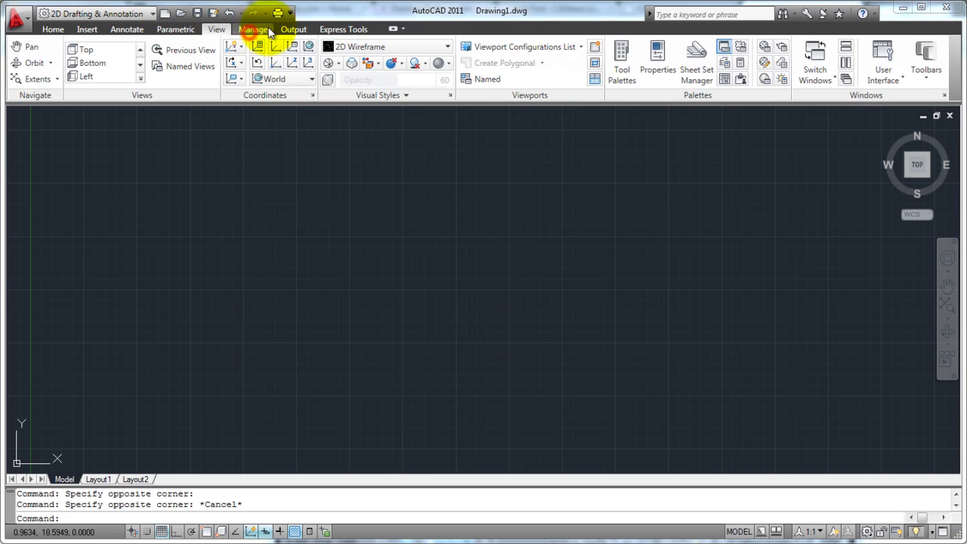
click(252, 30)
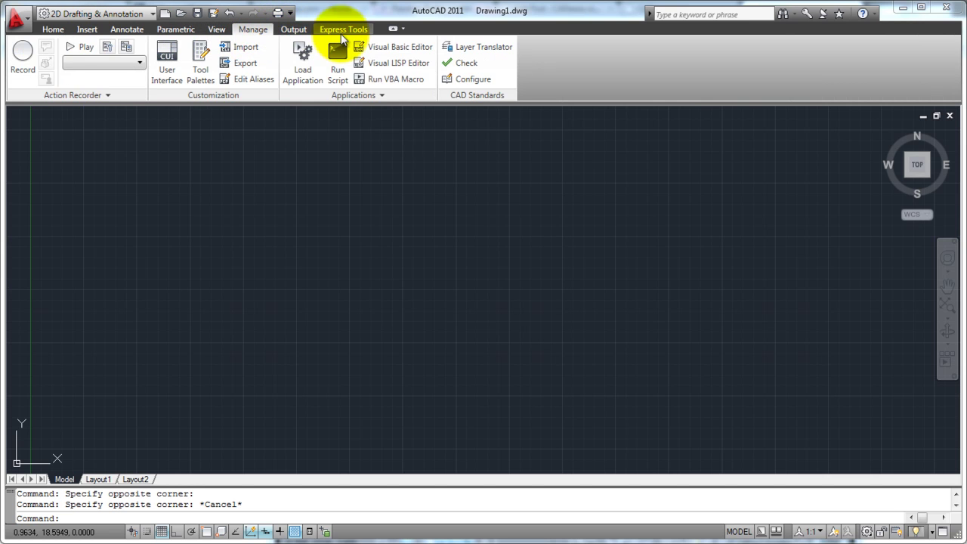
click(53, 30)
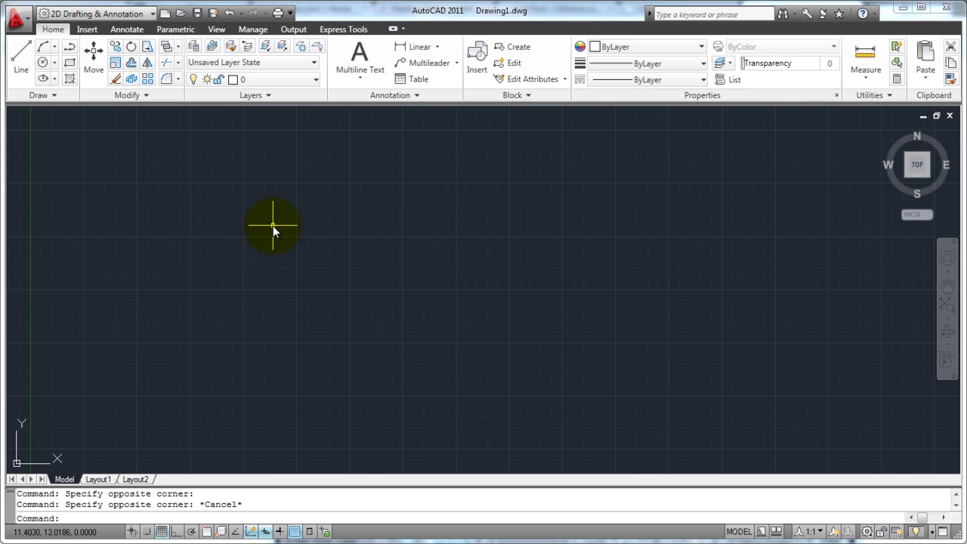
- Draw a line and a circle using the L and C aliases
text(l)
key(Return)
click(201, 291)
click(344, 232)
key(Return)
text(c)
key(Return)
click(456, 249)
click(501, 305)
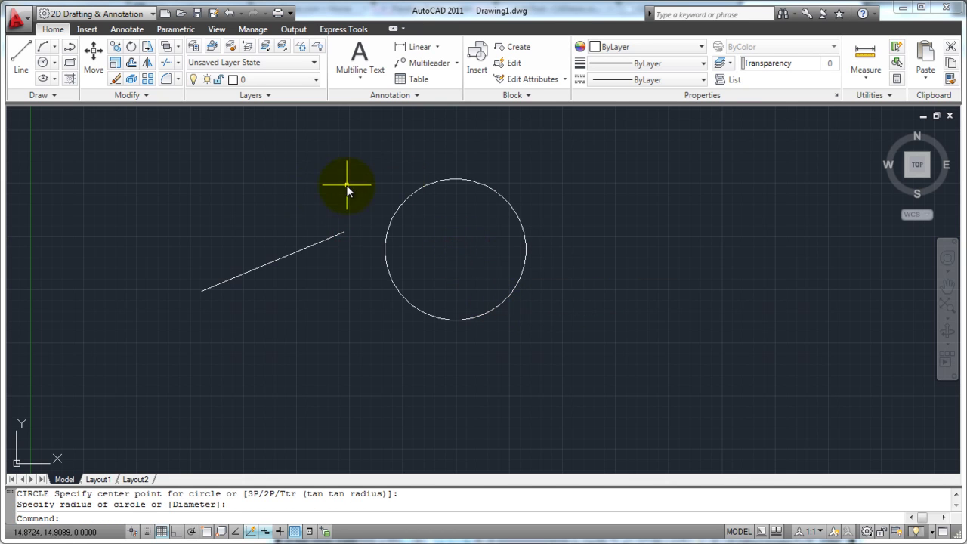
- Erase both the line and the circle with a crossing window and Delete
click(395, 181)
click(335, 262)
key(Delete)
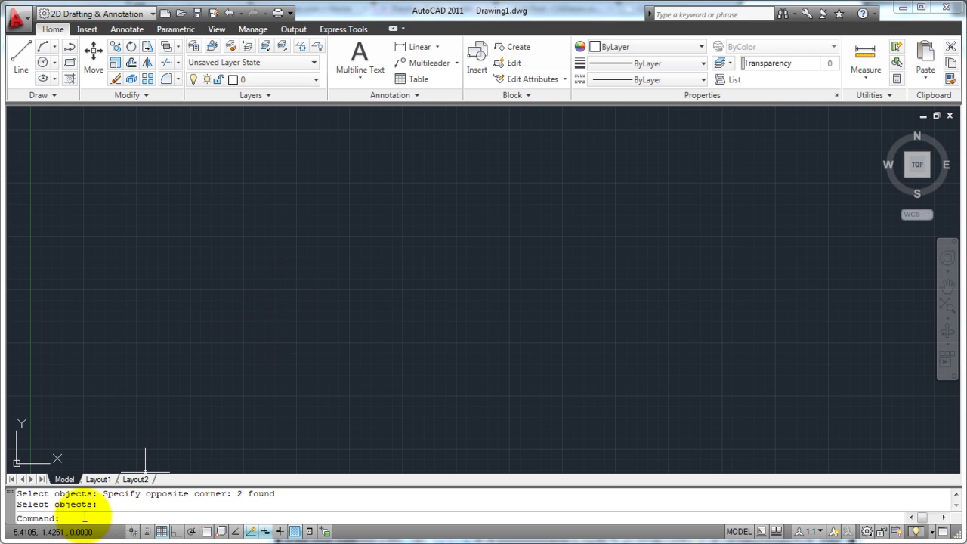
- Start and cancel a line command, then switch Dynamic Input off
text(E)
text(ine)
key(Return)
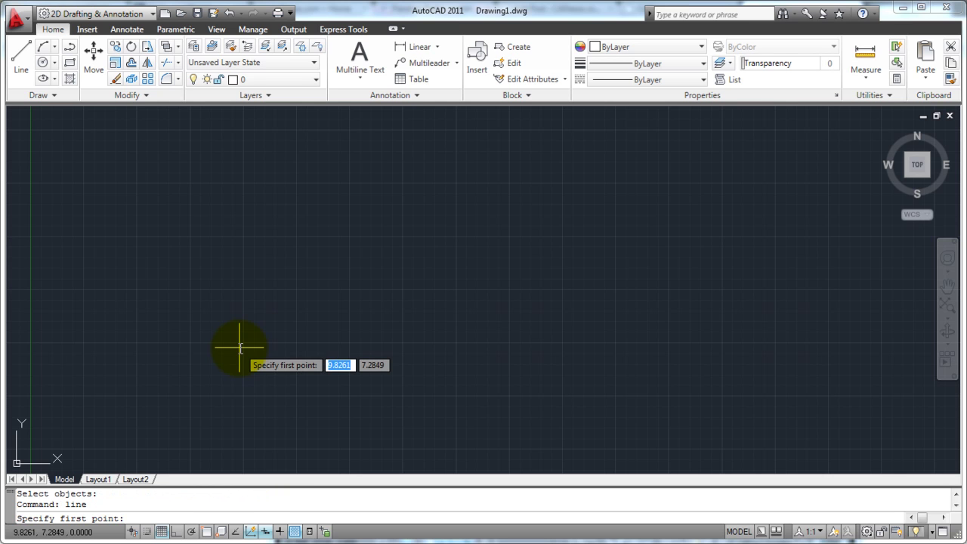
key(Escape)
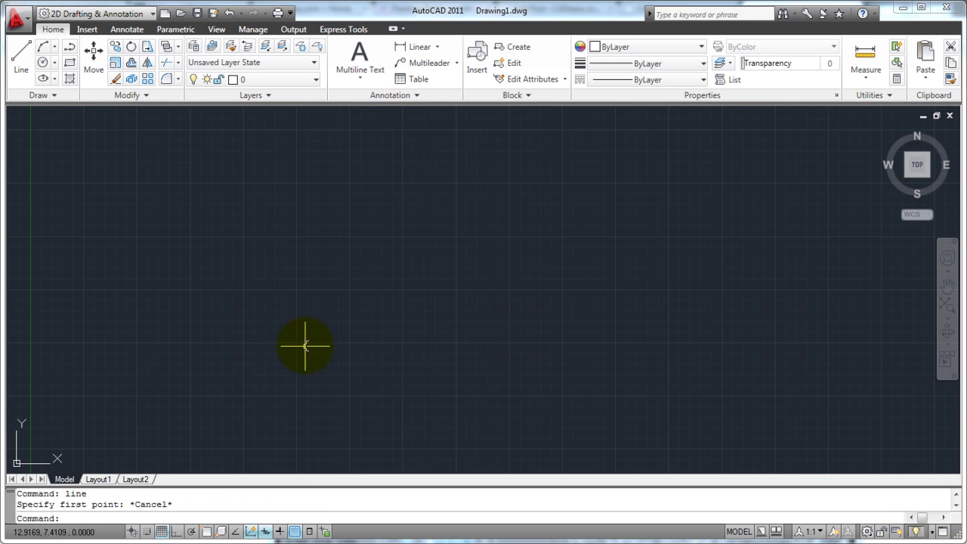
click(270, 532)
- Draw a diagonal line from the lower left toward the drawing's centre
click(135, 515)
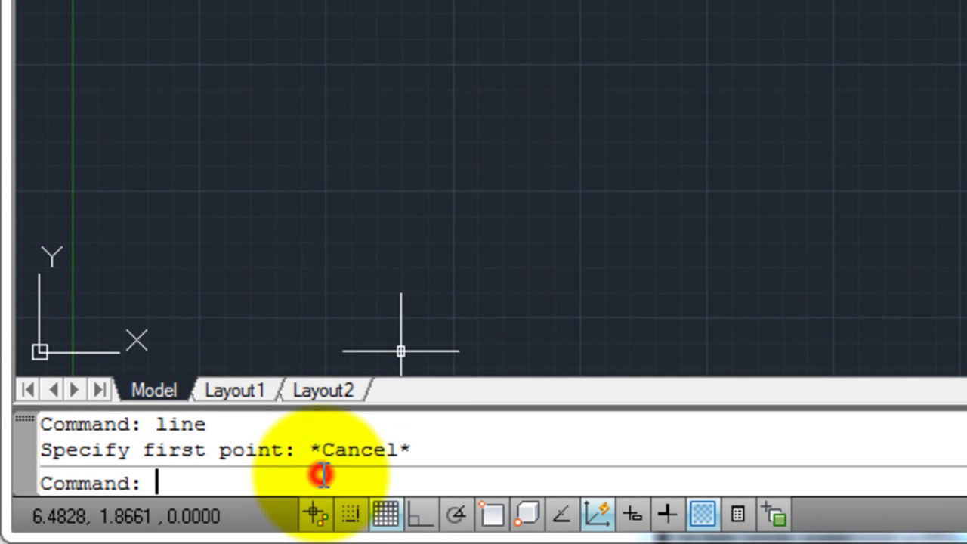
text(line)
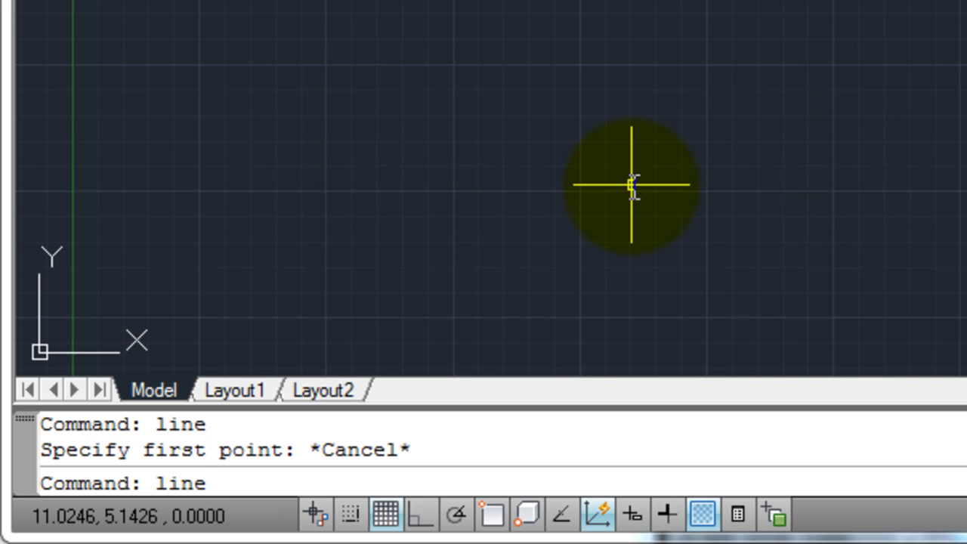
key(Return)
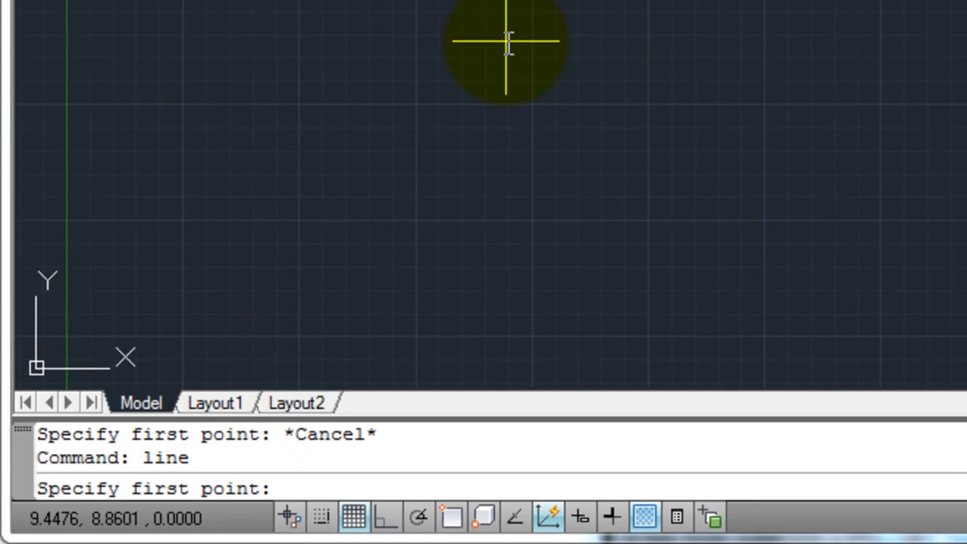
click(231, 315)
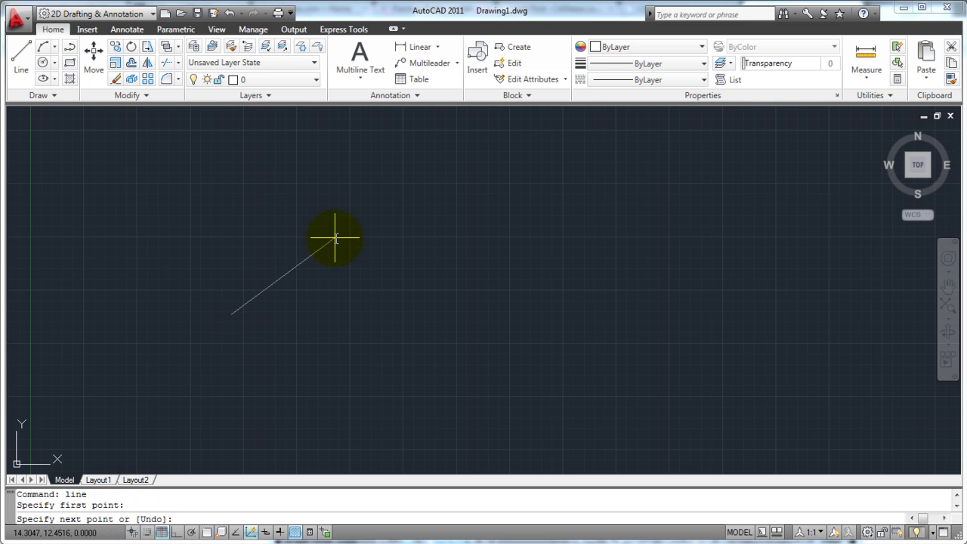
click(400, 207)
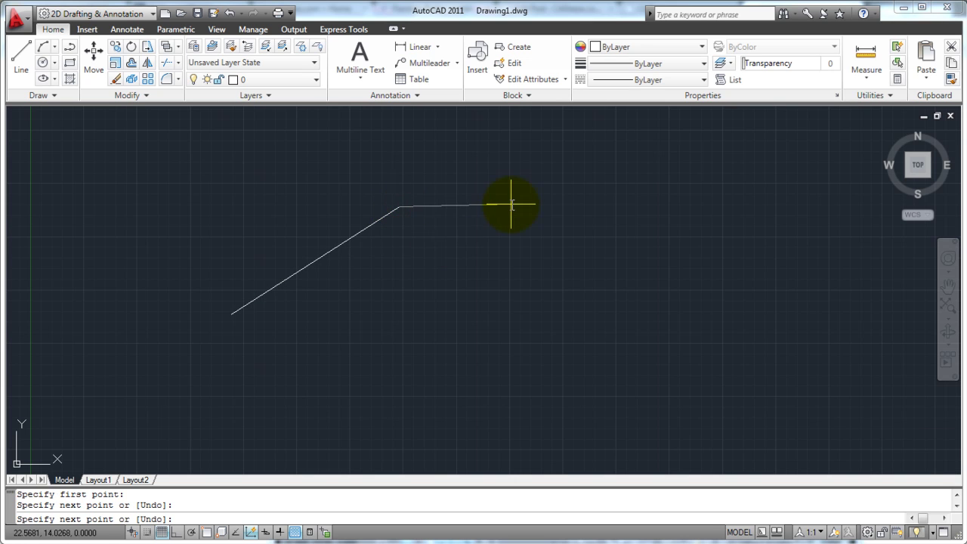
key(Return)
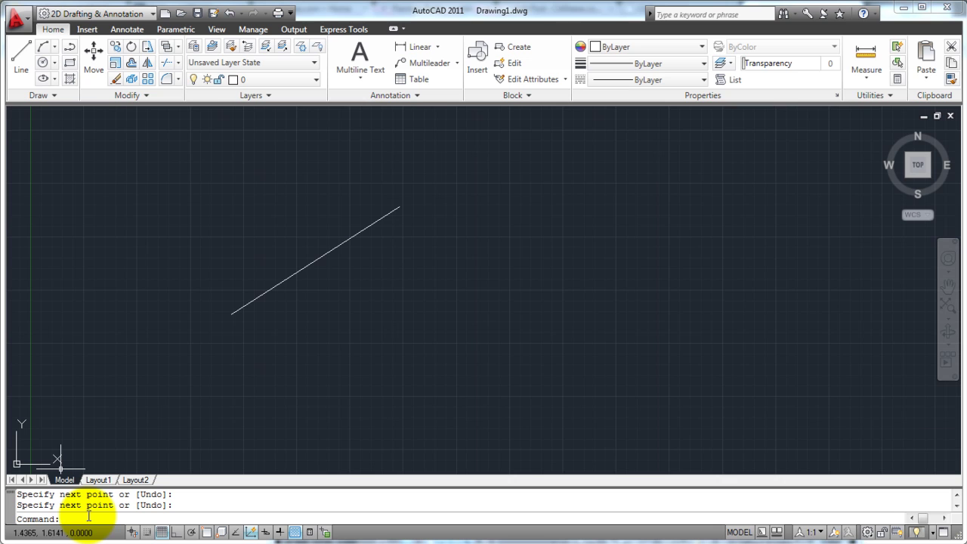
- Draw a two-segment line rising to a peak, then running right across the diagonal
text(line)
key(Return)
click(312, 340)
click(295, 197)
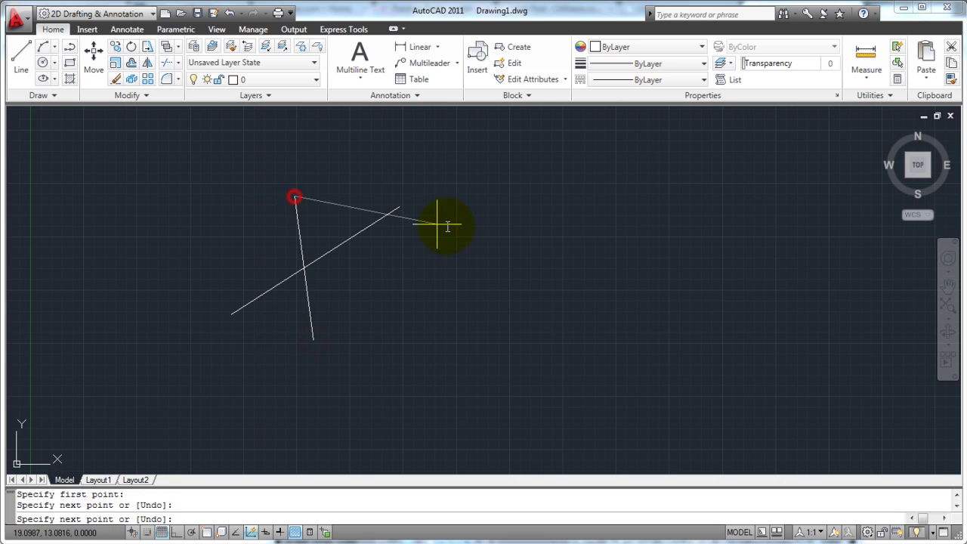
click(482, 247)
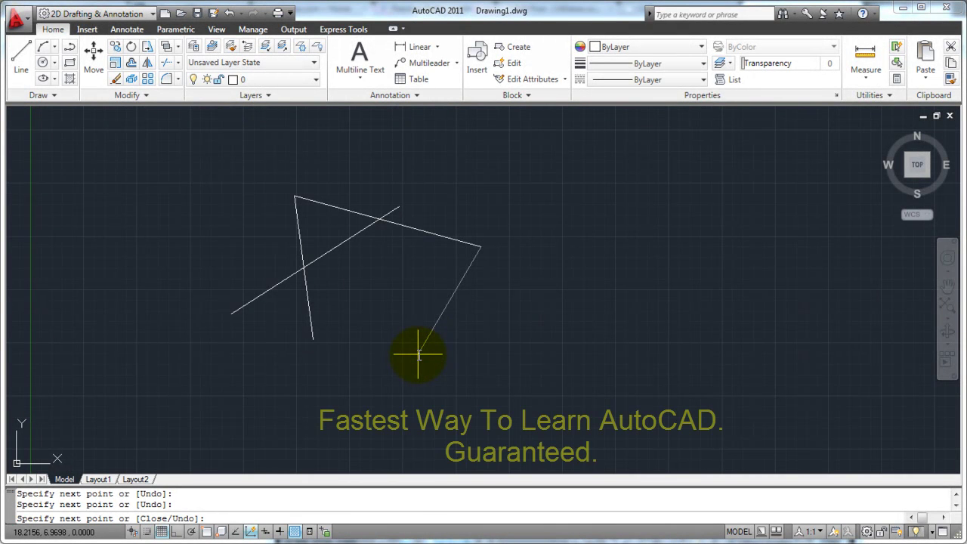
key(Escape)
key(Escape)
key(Escape)
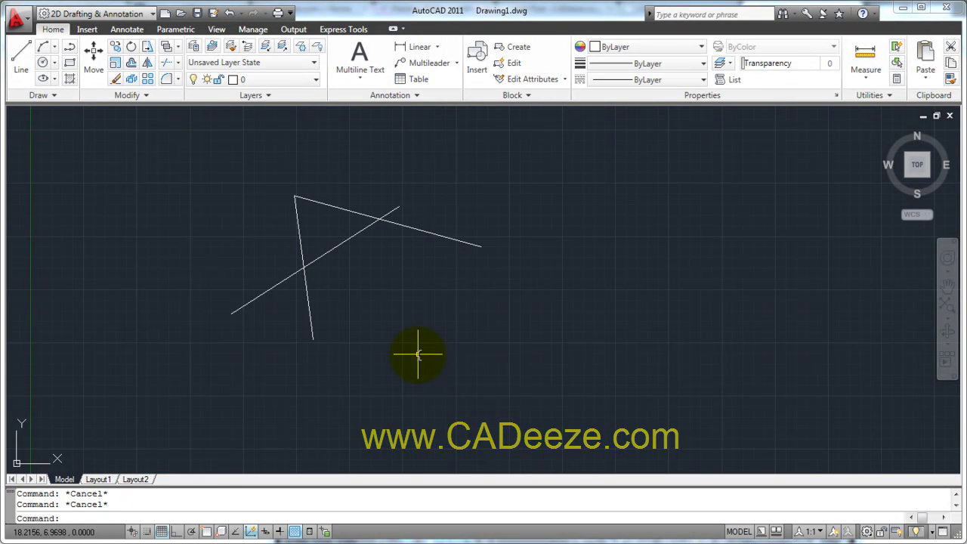
key(Escape)
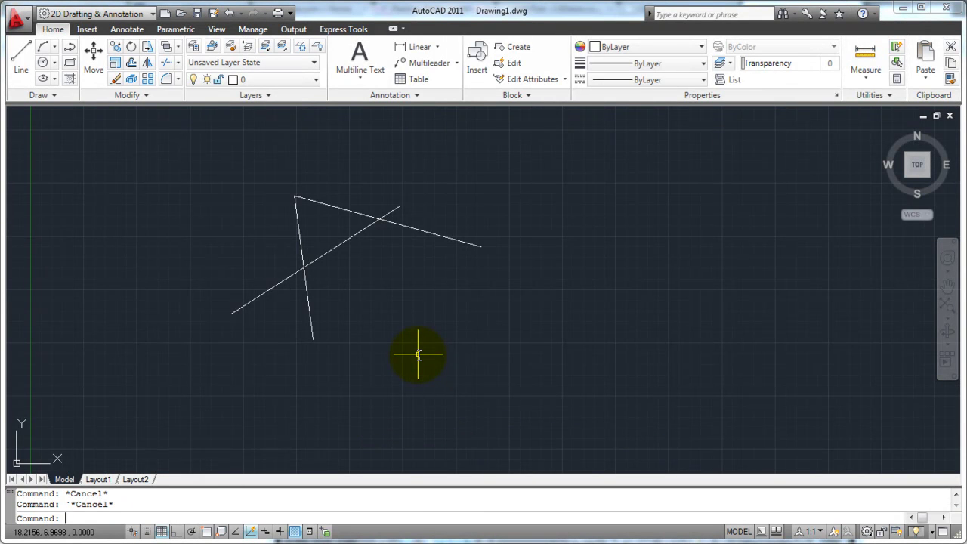
click(74, 518)
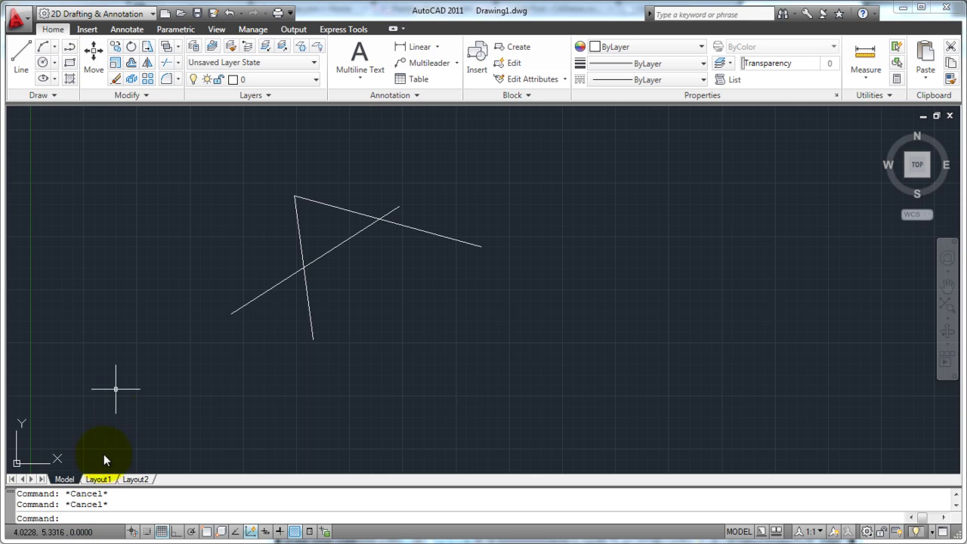
click(89, 519)
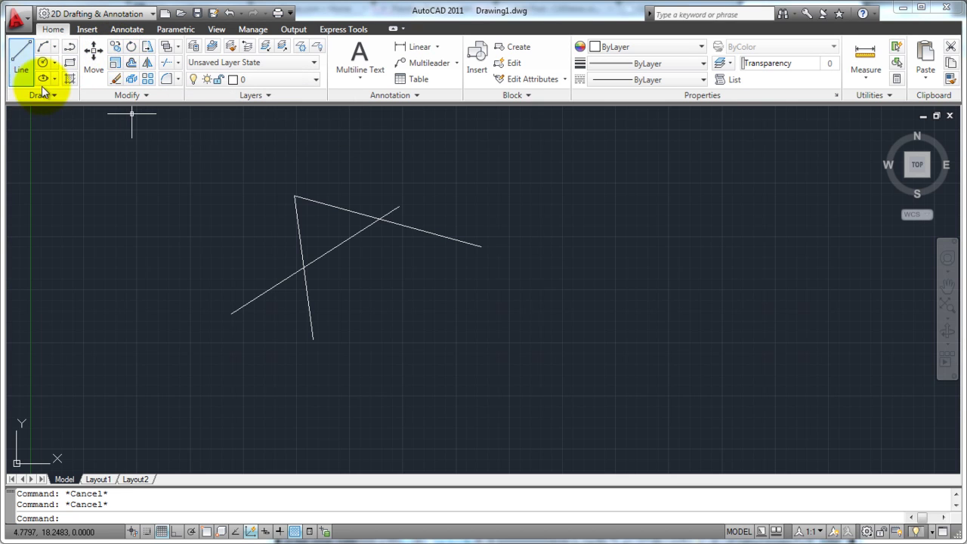
- Draw a three-segment zigzag with the Draw panel's Line tool, then start and cancel Line again
click(25, 53)
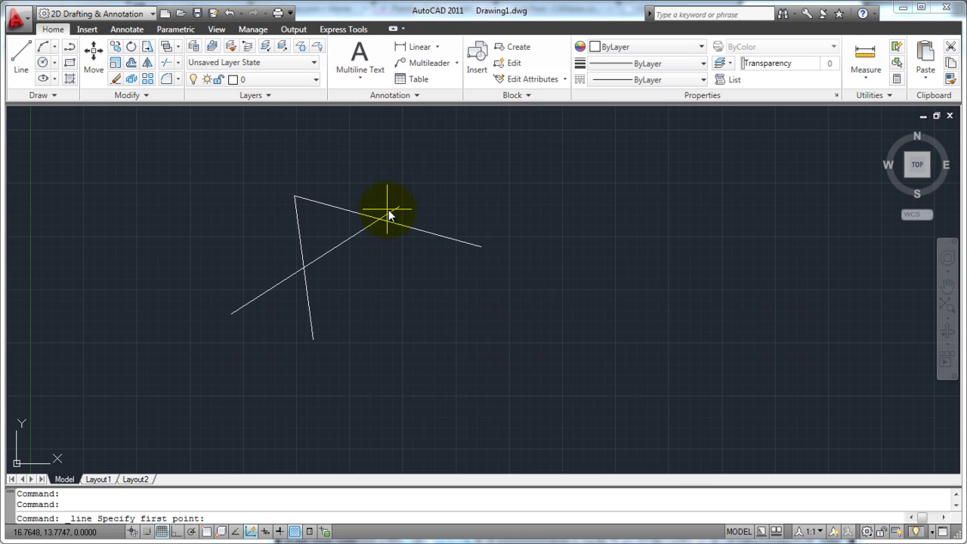
click(437, 176)
click(546, 263)
click(495, 316)
click(561, 326)
key(Escape)
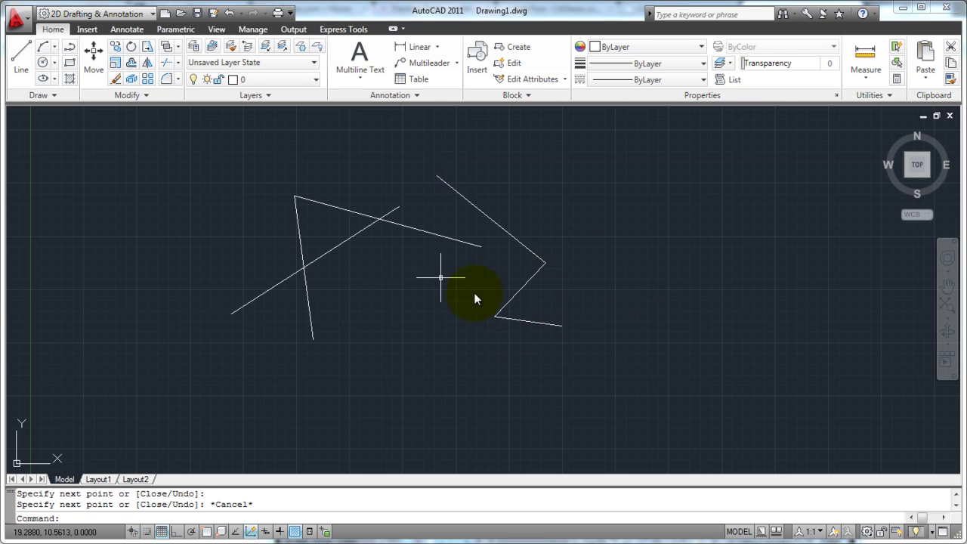
click(23, 59)
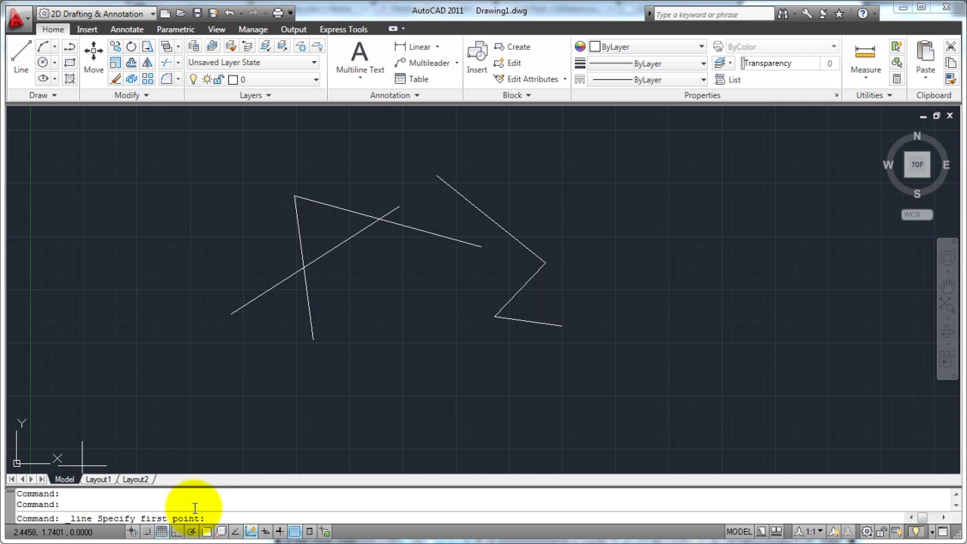
key(Escape)
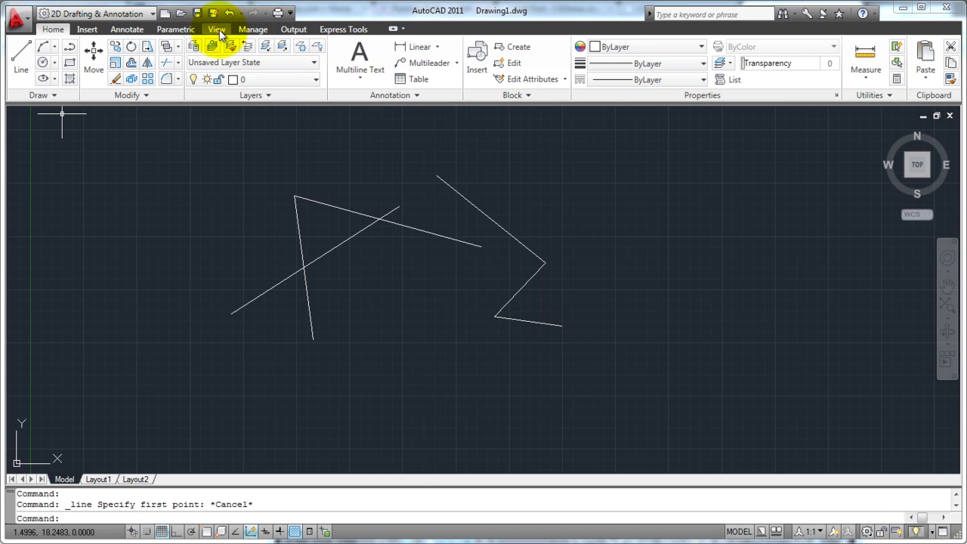
click(88, 32)
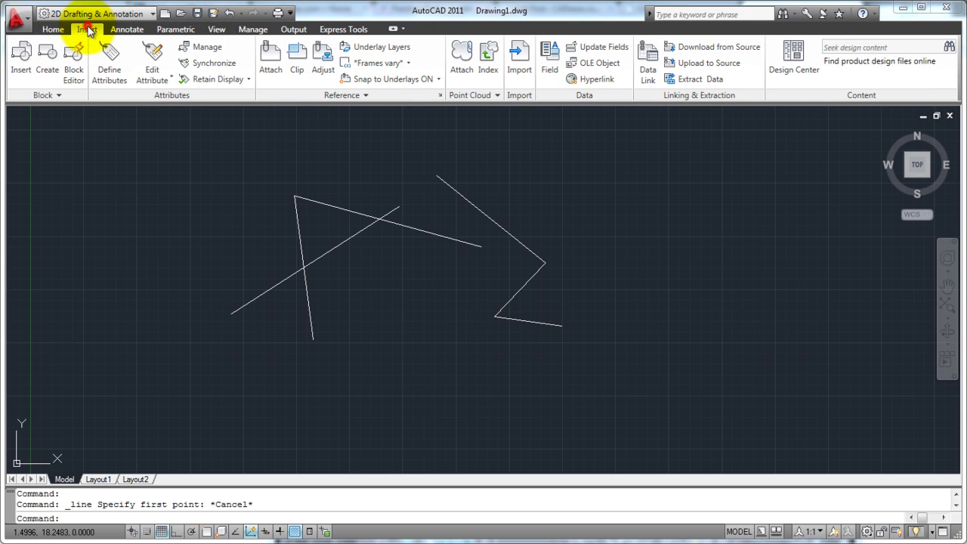
click(352, 95)
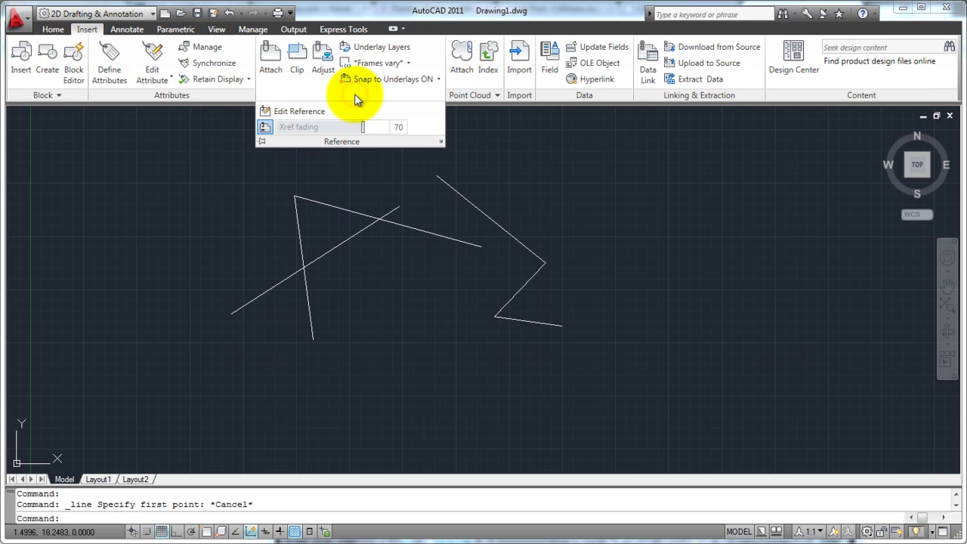
click(53, 28)
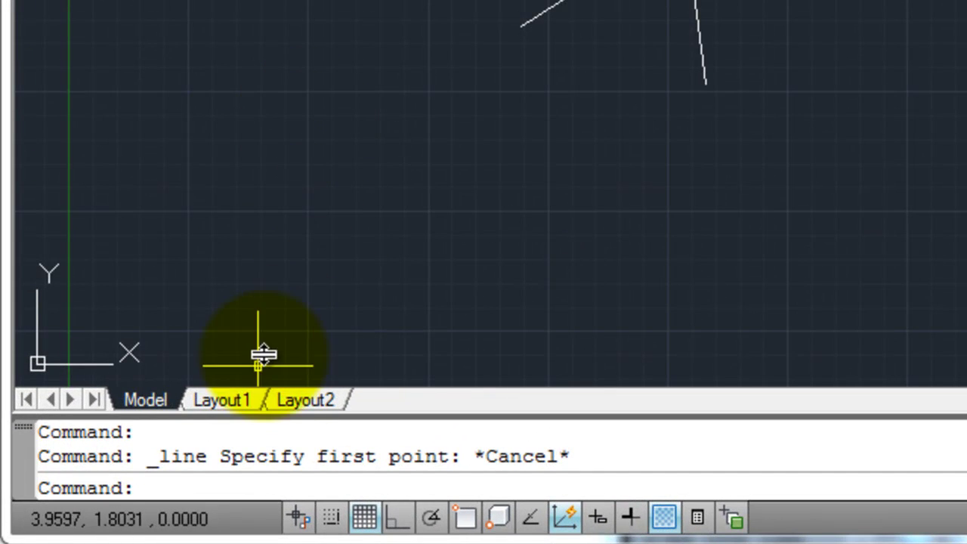
click(147, 485)
text(line)
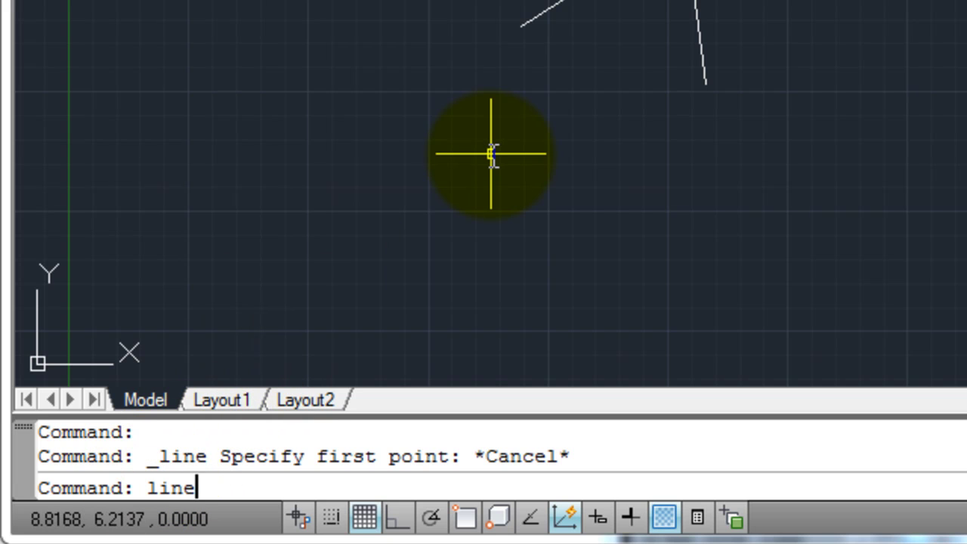
key(Return)
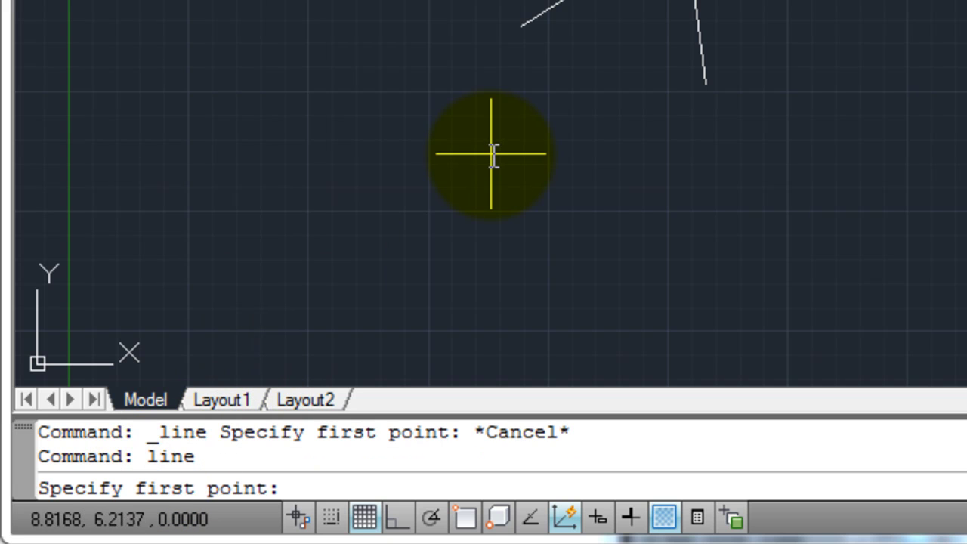
click(492, 154)
click(684, 47)
key(Escape)
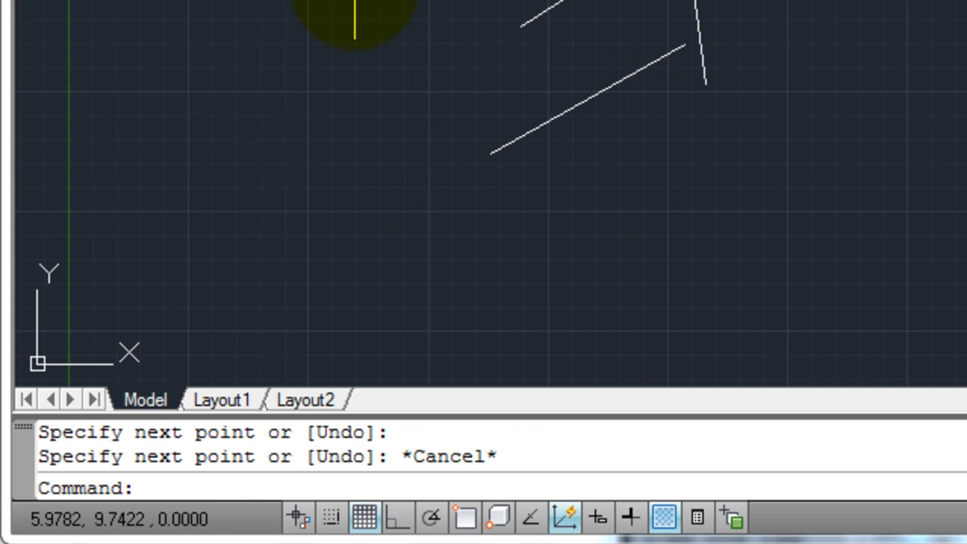
text(l)
key(Return)
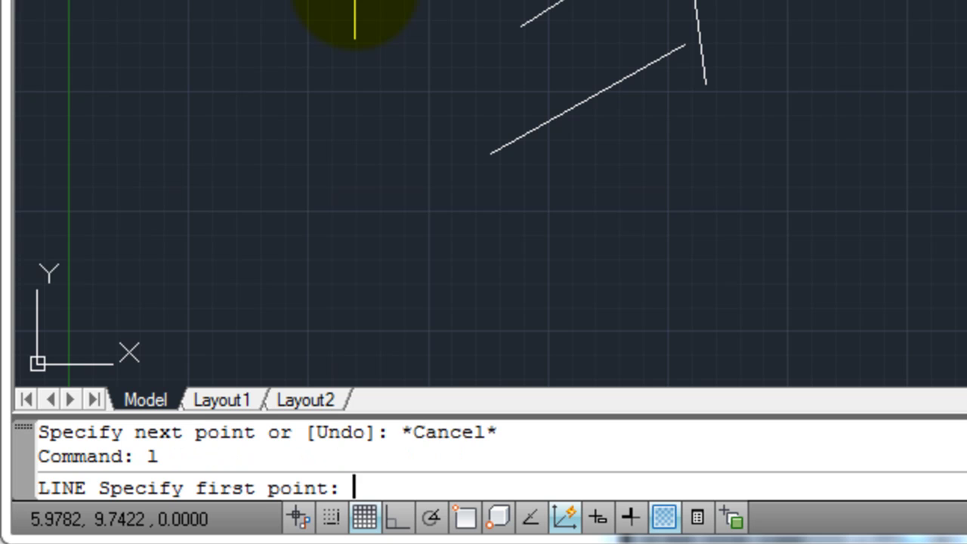
click(363, 3)
click(270, 113)
click(320, 199)
key(Return)
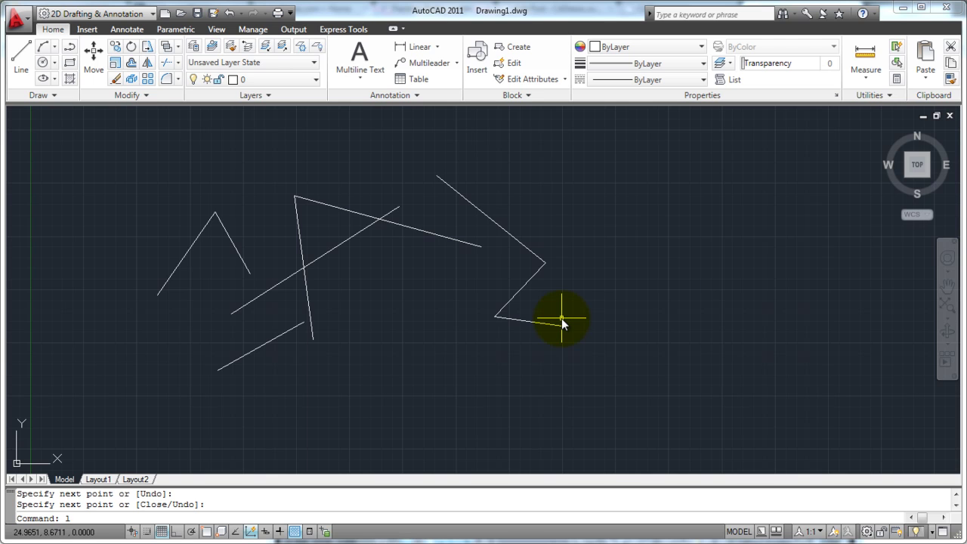
key(Return)
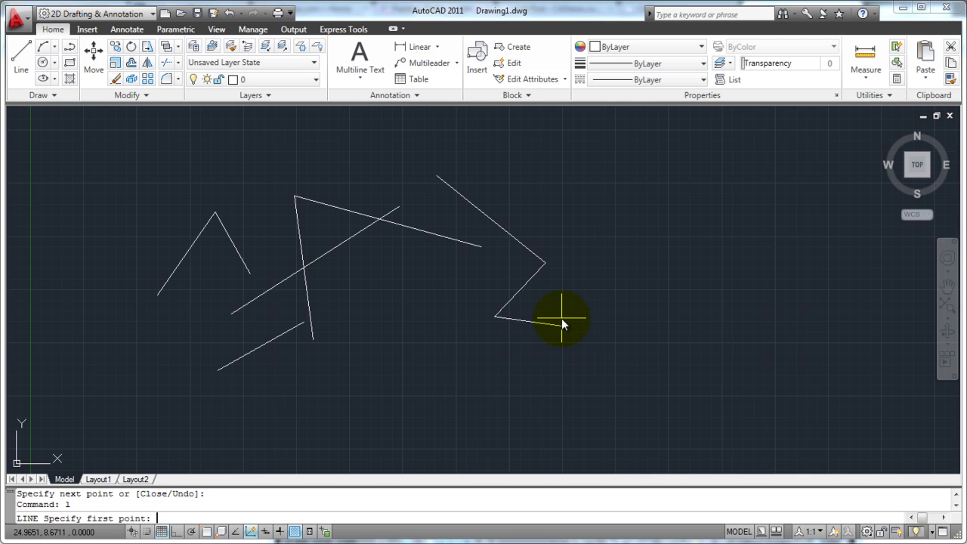
click(620, 273)
click(615, 363)
key(Return)
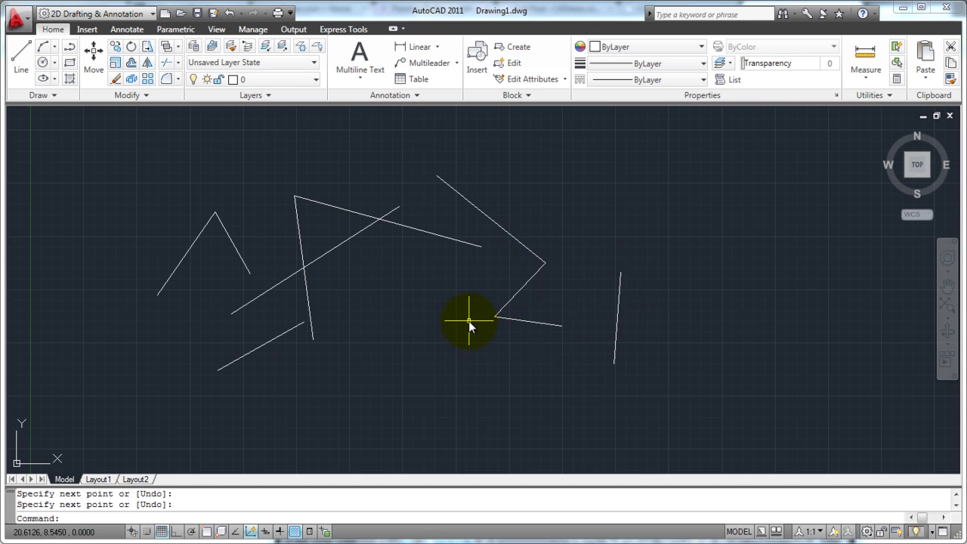
text(l)
key(Return)
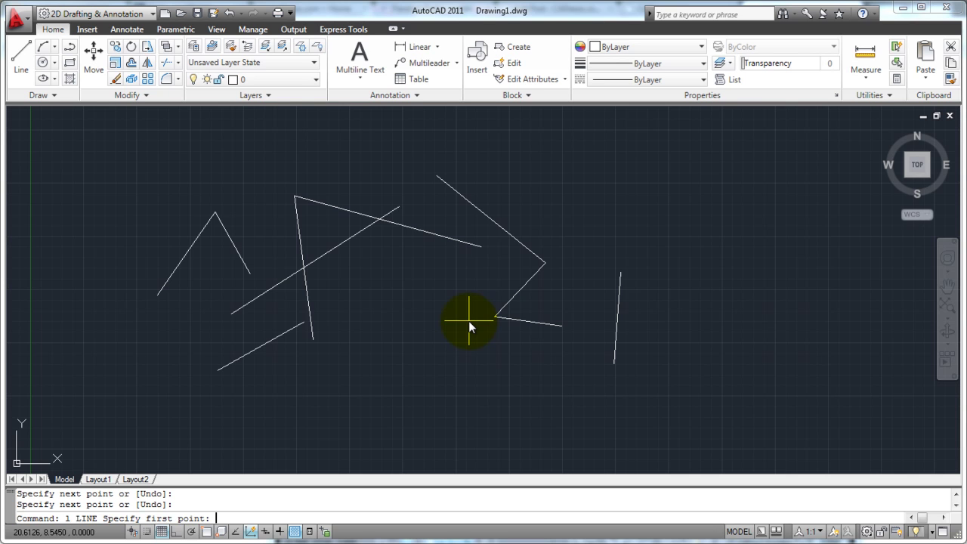
key(Escape)
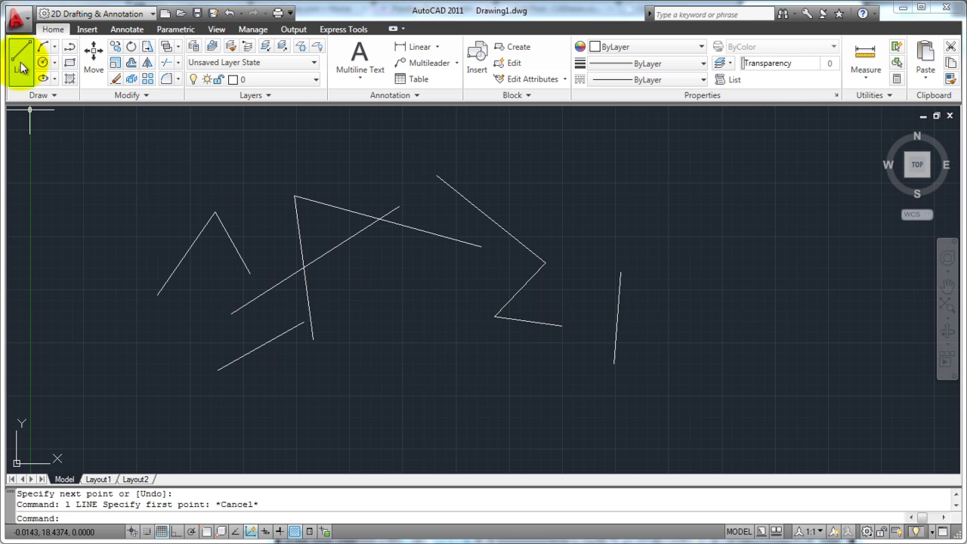
click(217, 30)
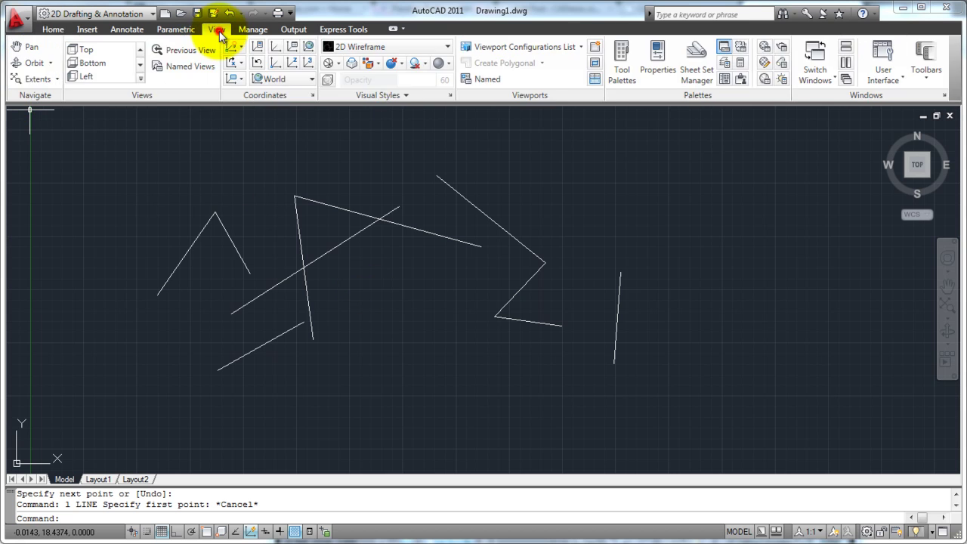
click(52, 30)
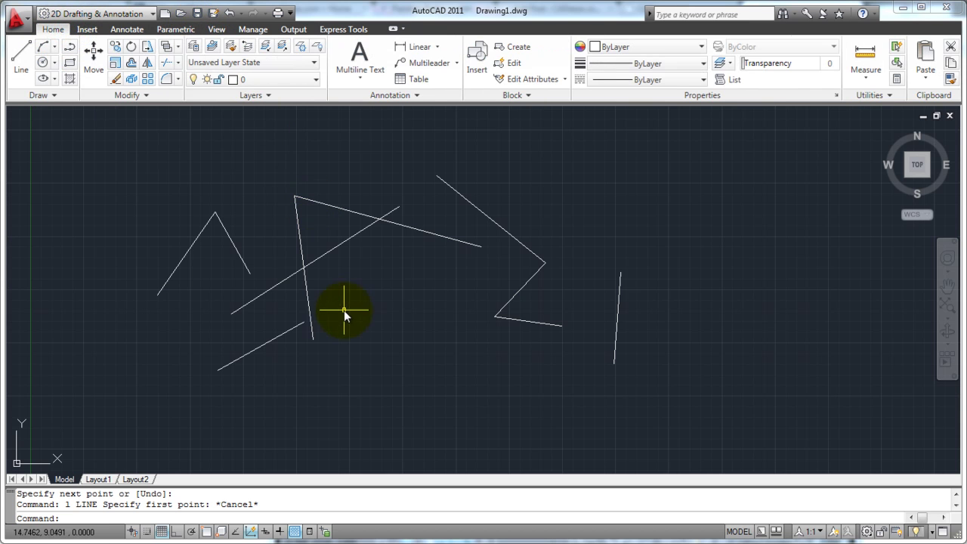
text(l)
key(Return)
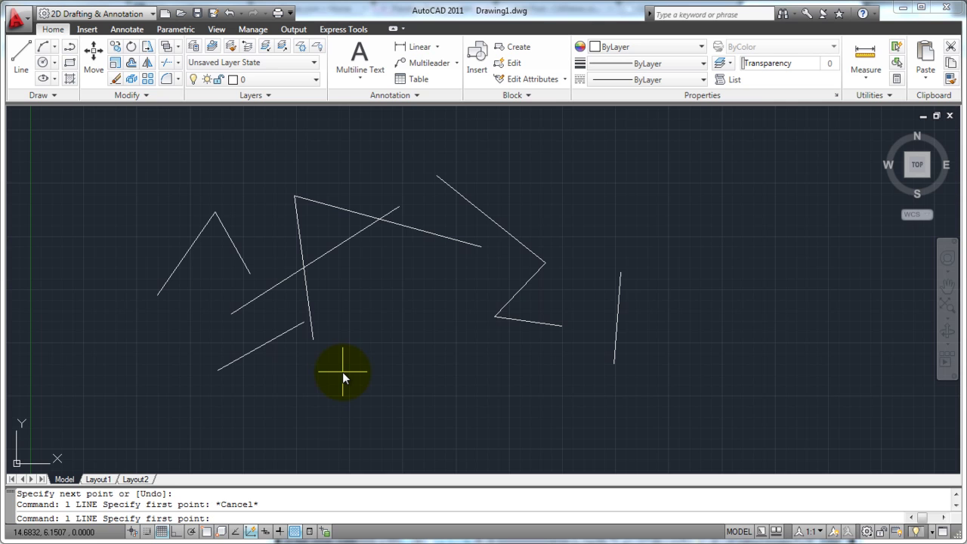
key(Escape)
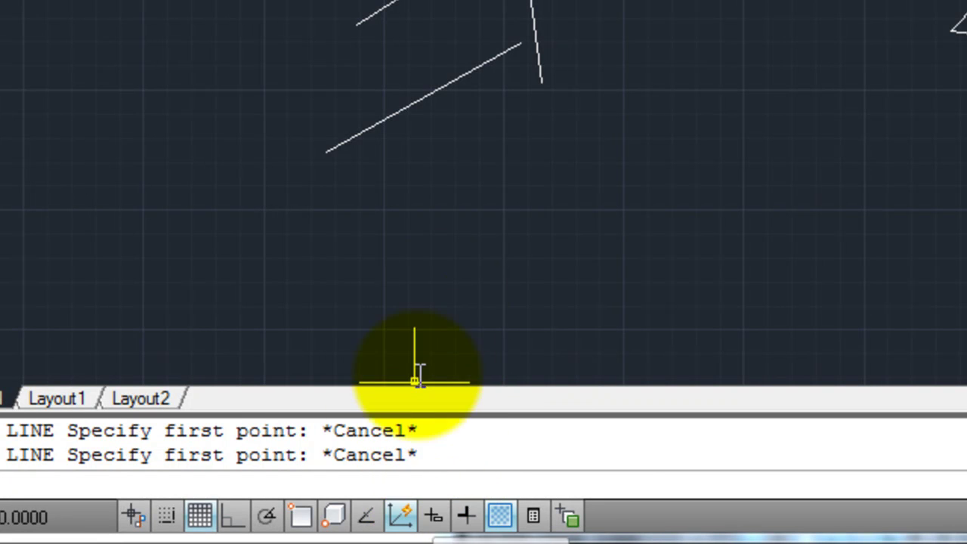
- Turn Dynamic Input on and type L to see the prompt beside the crosshair
click(435, 517)
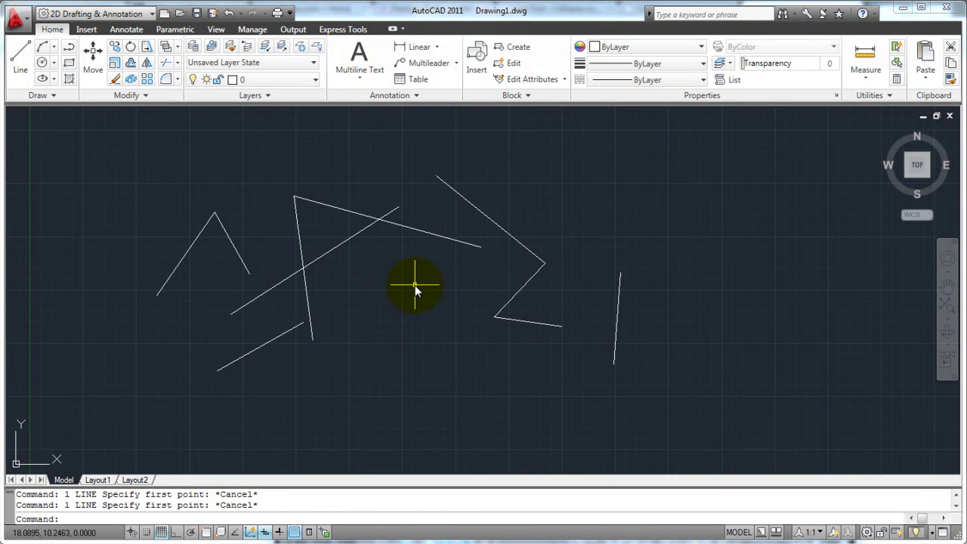
text(l)
- Draw a two-segment bent line rising up to the right, then dropping further right
text(l)
key(Return)
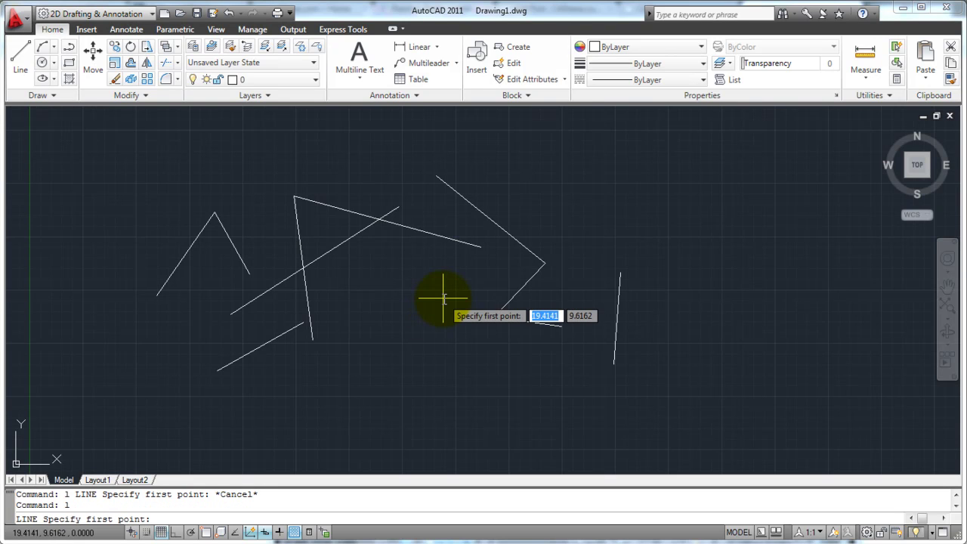
click(402, 357)
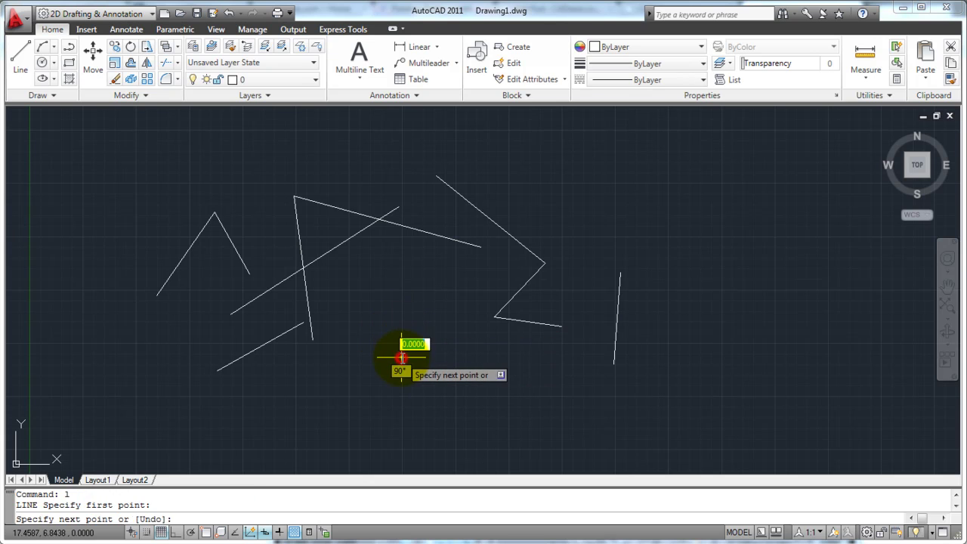
click(616, 200)
click(663, 307)
key(Return)
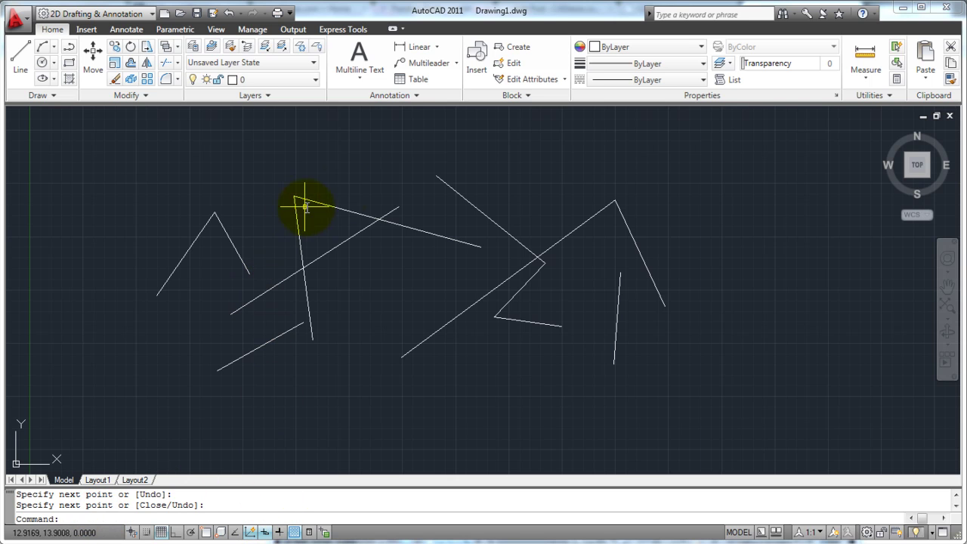
- Draw a V-shaped line across the upper middle, then switch to the Manage tab
text(l)
key(Return)
click(362, 171)
click(437, 276)
click(521, 169)
key(Return)
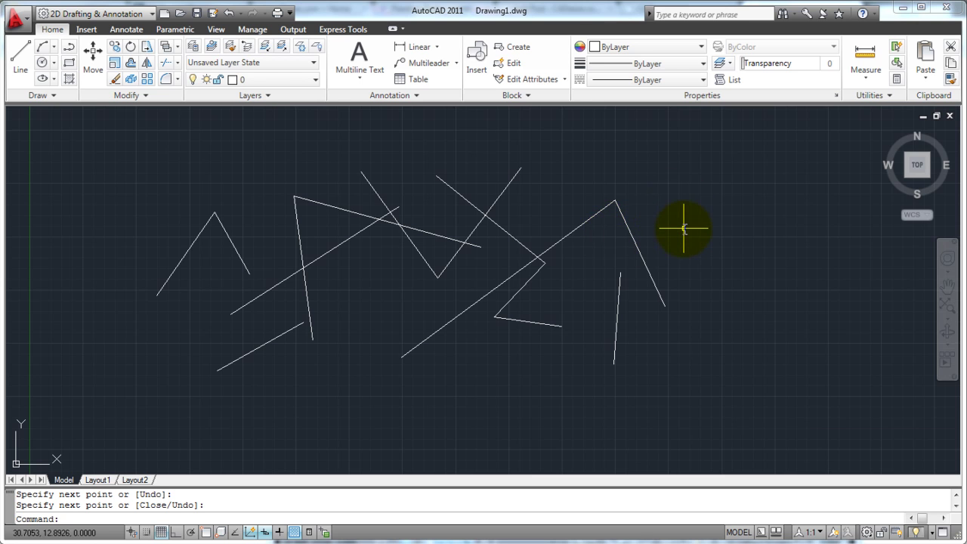
key(alt+m)
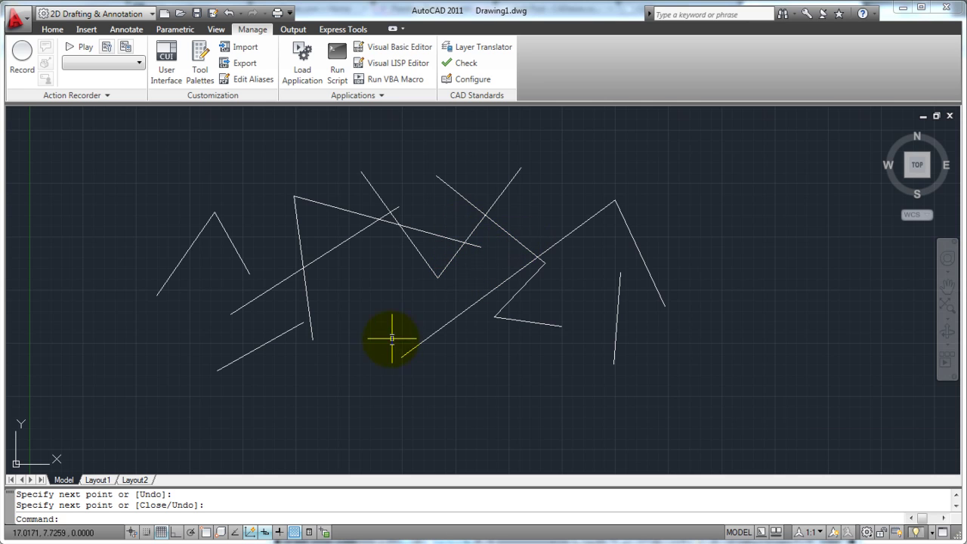
- Start and cancel a line command, then return from Home to the Manage tab's customization tools
click(98, 519)
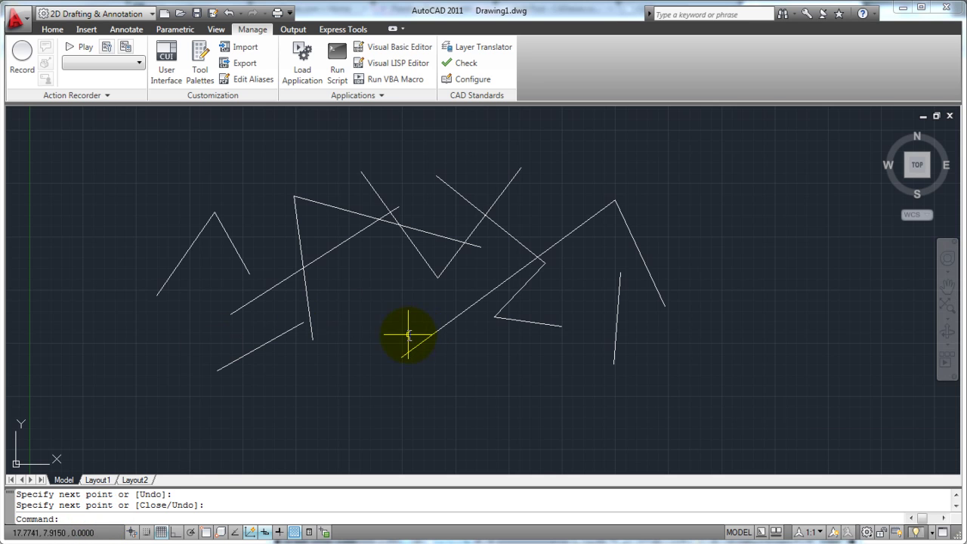
key(Return)
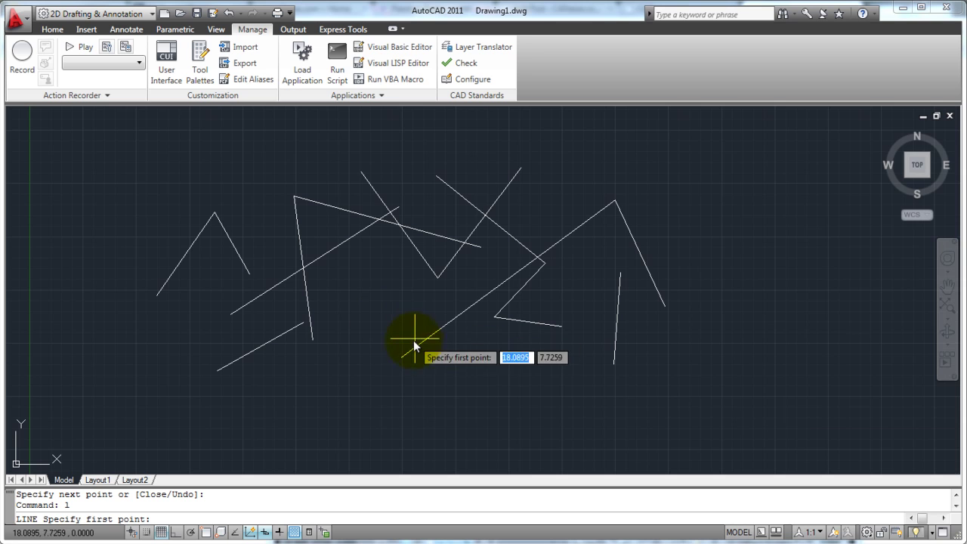
key(Escape)
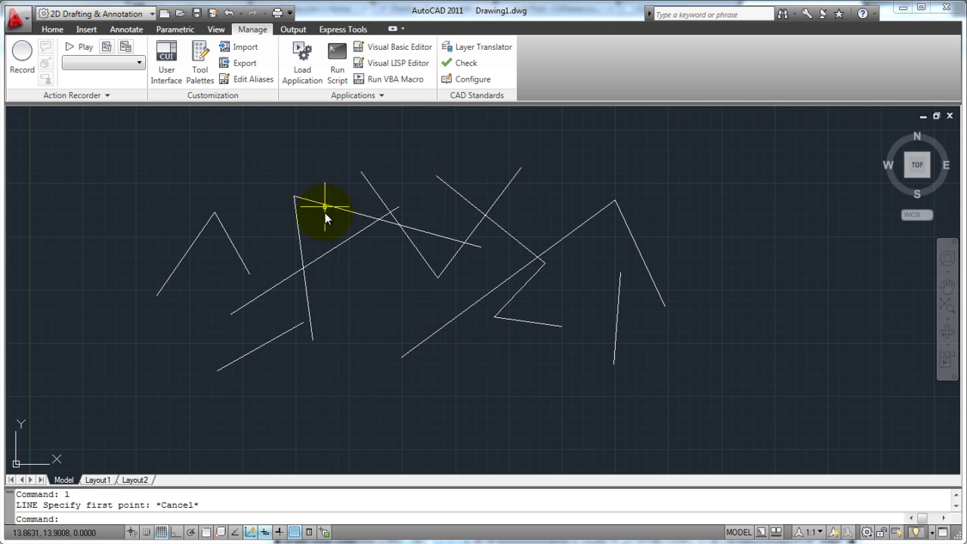
click(54, 32)
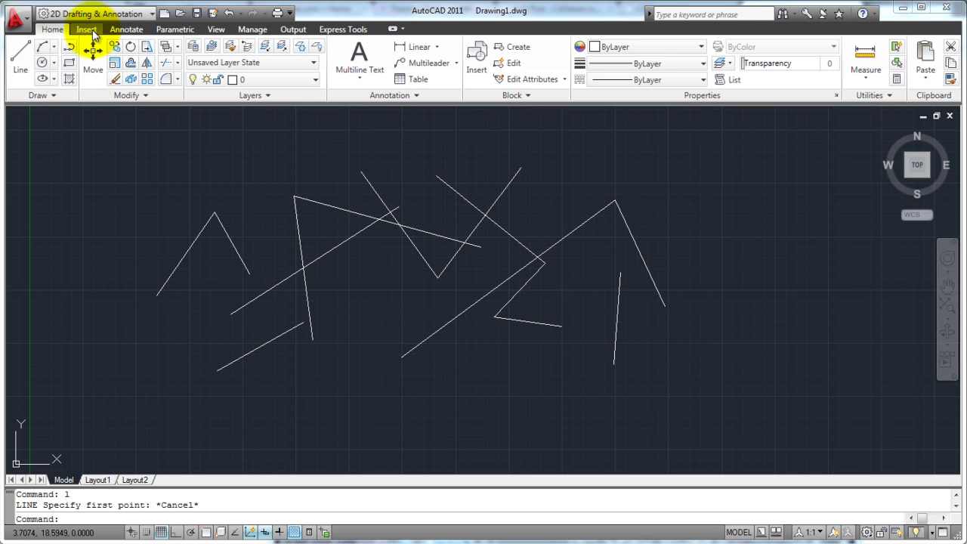
click(254, 30)
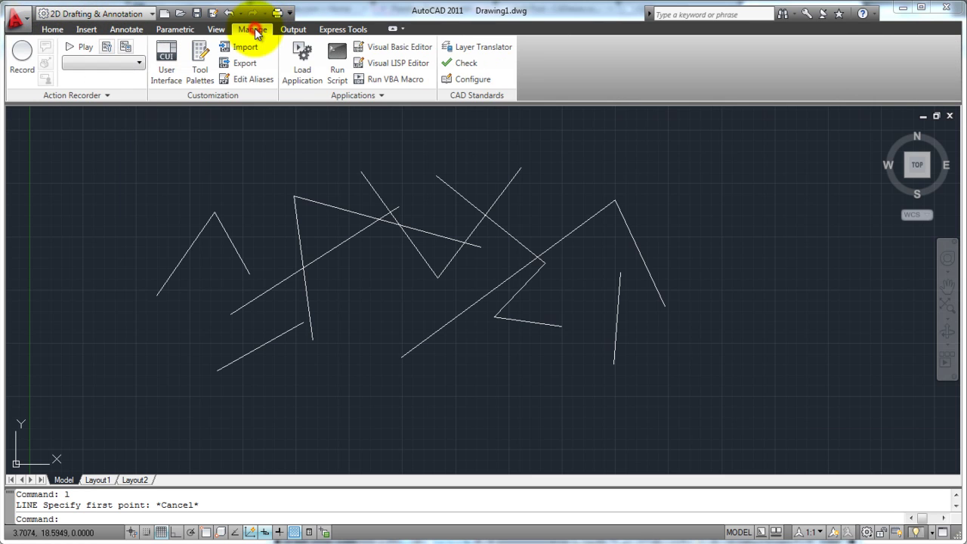
- Open acad.pgp, scroll to the L (LINE) and LA alias lines, highlight them, then close Notepad
click(236, 82)
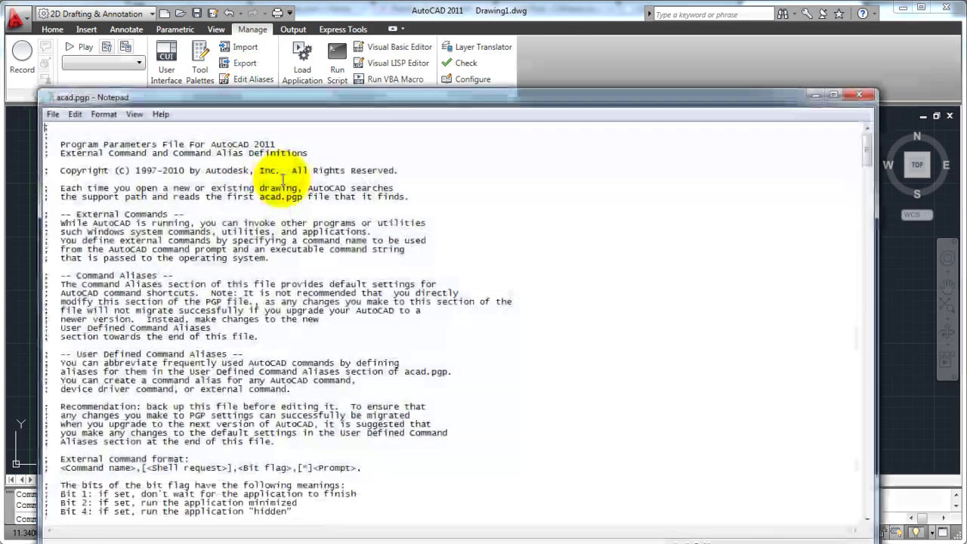
drag(254, 100, 266, 46)
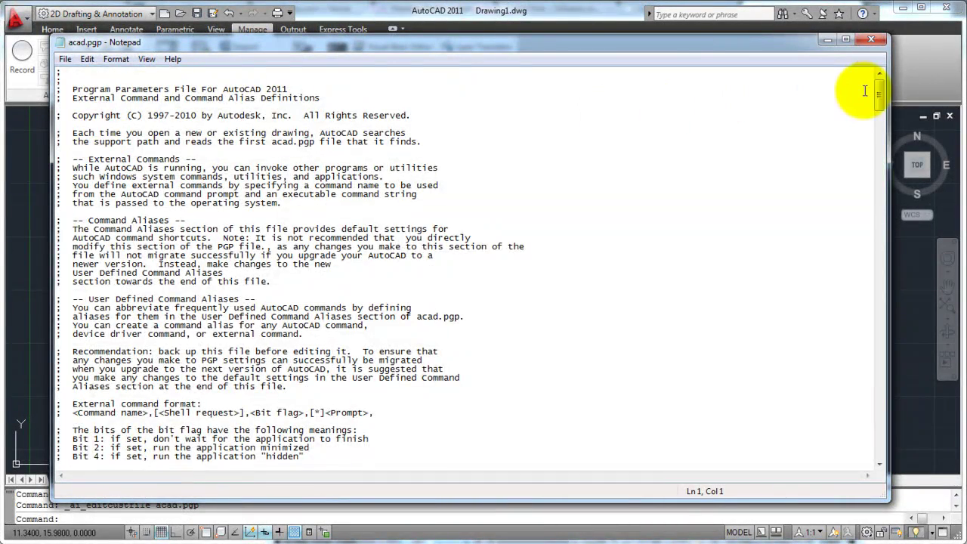
drag(879, 93, 882, 173)
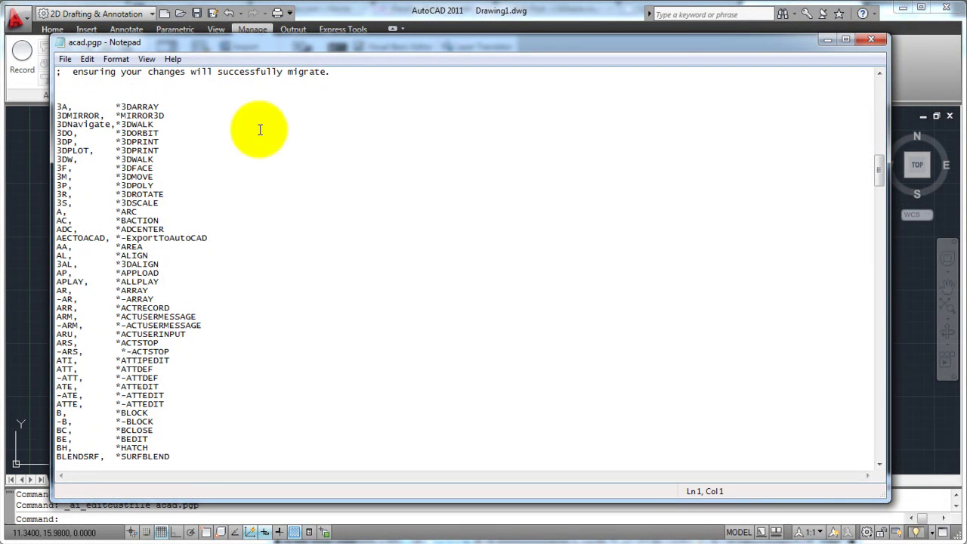
drag(878, 170, 879, 278)
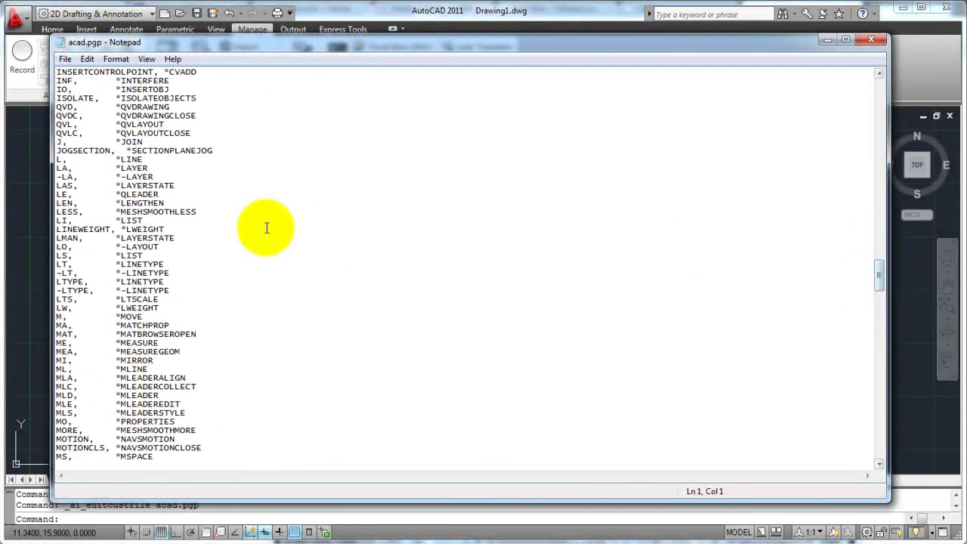
drag(57, 159, 64, 167)
click(67, 168)
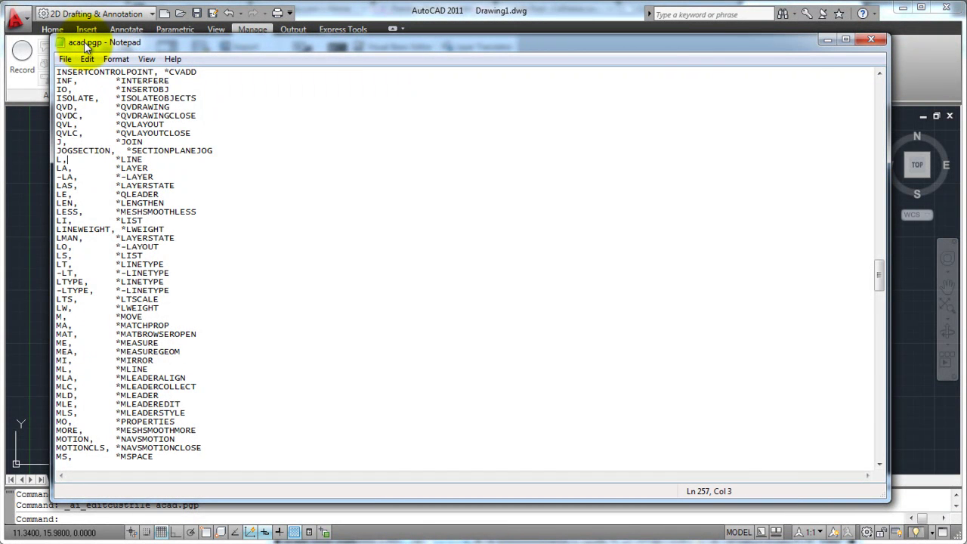
click(871, 41)
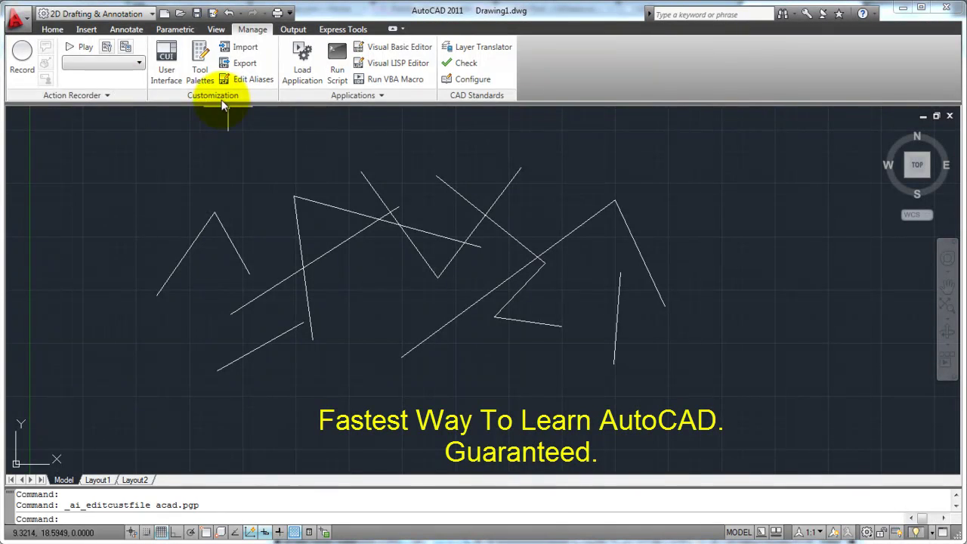
- Float the Home tab's Layers panel over the drawing, then return it to the ribbon
click(53, 29)
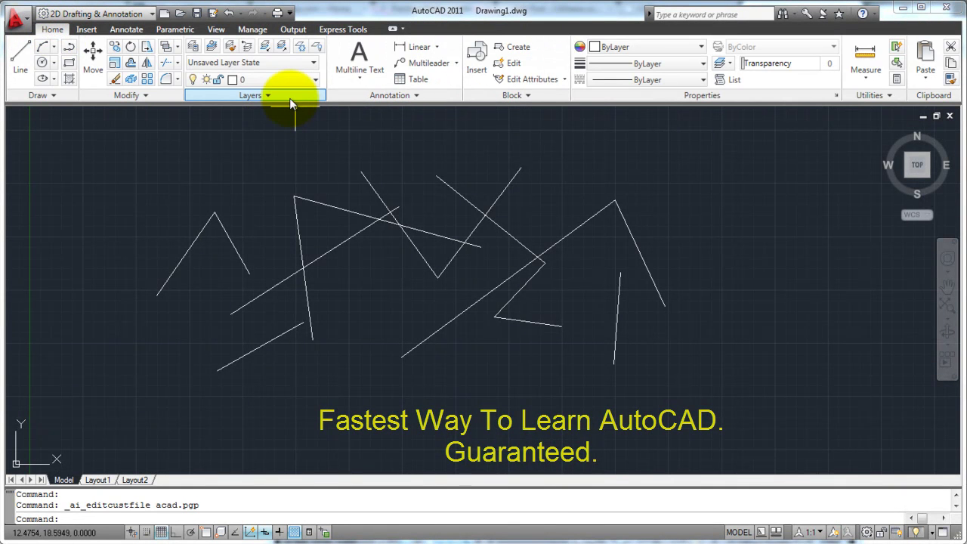
click(293, 100)
mouse_move(293, 101)
mouse_down()
mouse_move(311, 209)
mouse_move(281, 136)
mouse_move(361, 223)
mouse_move(544, 337)
mouse_up()
mouse_move(550, 302)
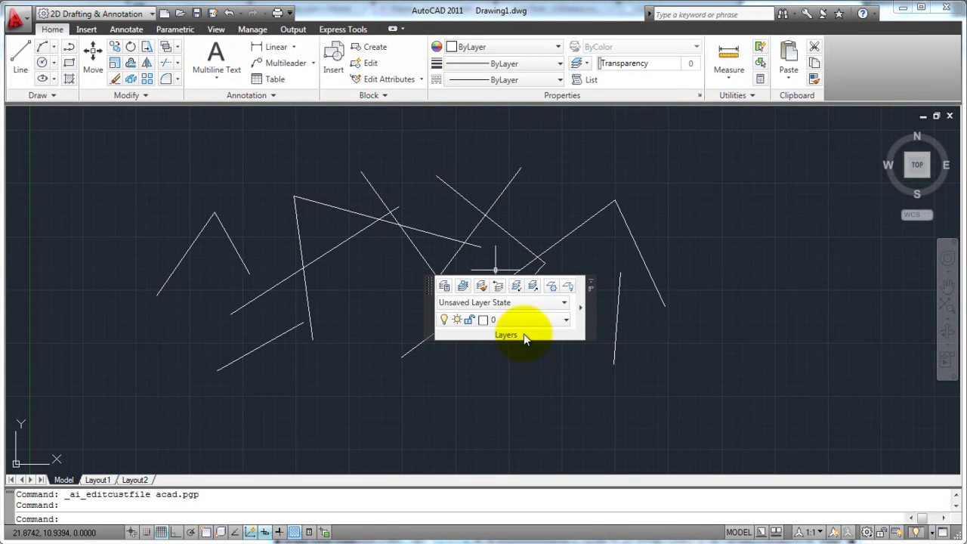
click(591, 284)
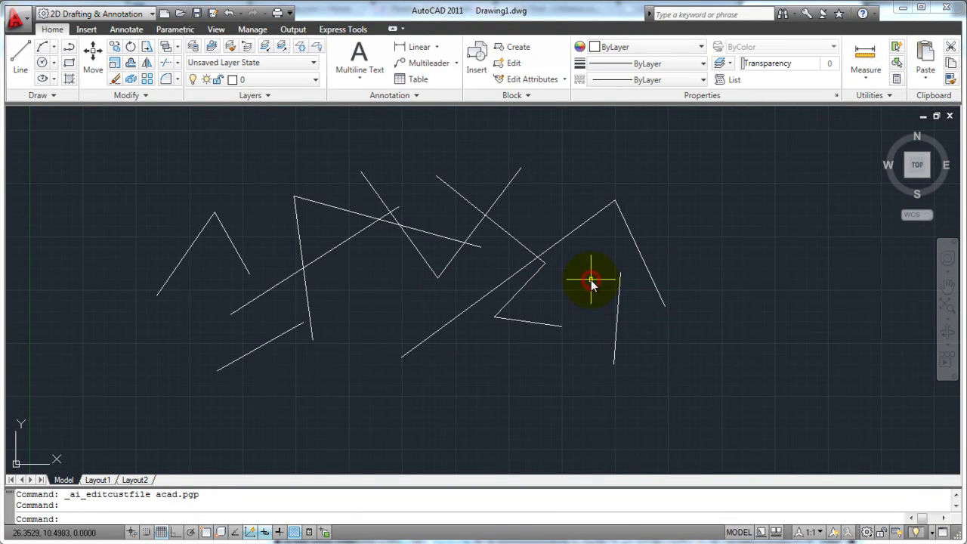